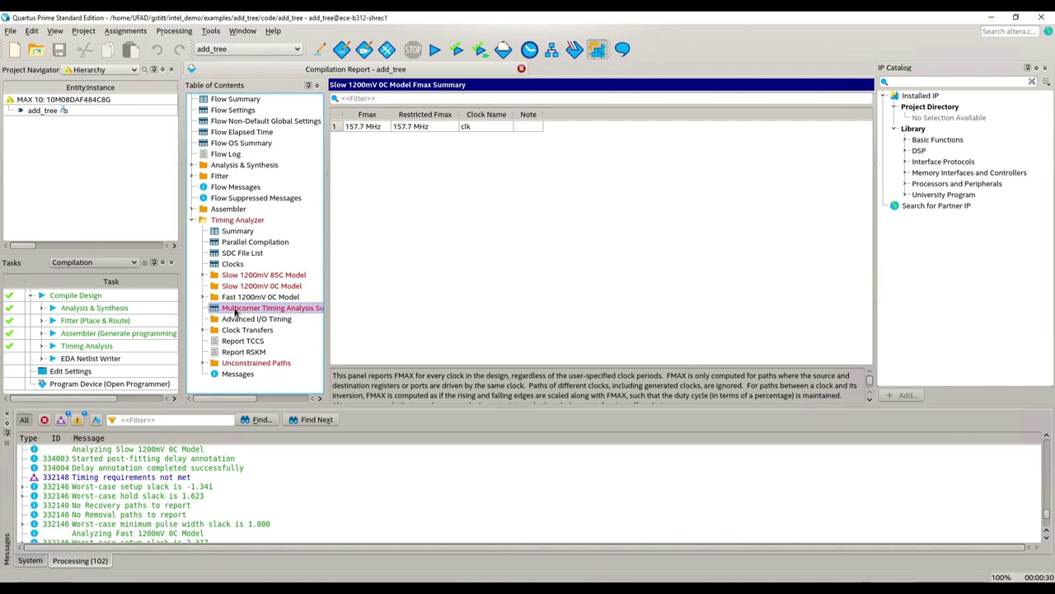
View the Multicorner Timing Analysis Summary and collapse the Timing Analyzer section of the compilation report.
click(236, 310)
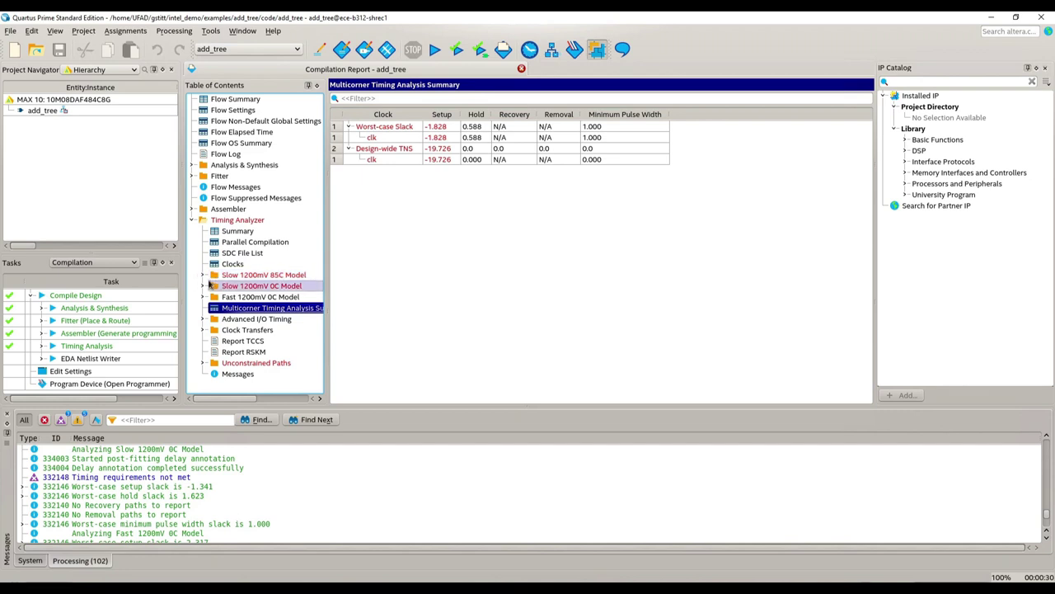
click(193, 220)
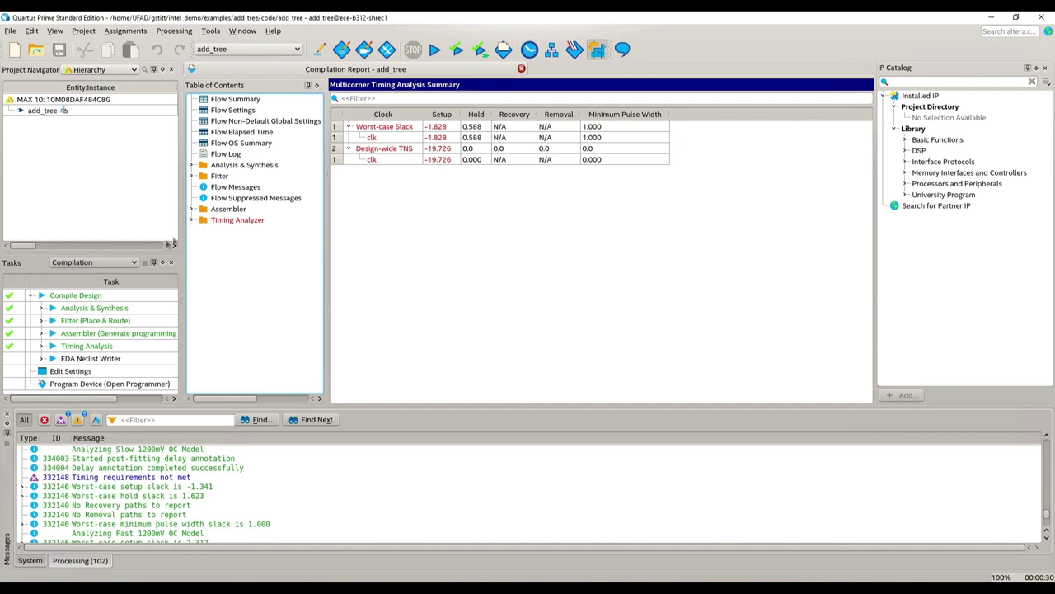
Launch the Timing Analyzer from the Timing Analysis compilation task and generate the setup summary report.
click(42, 346)
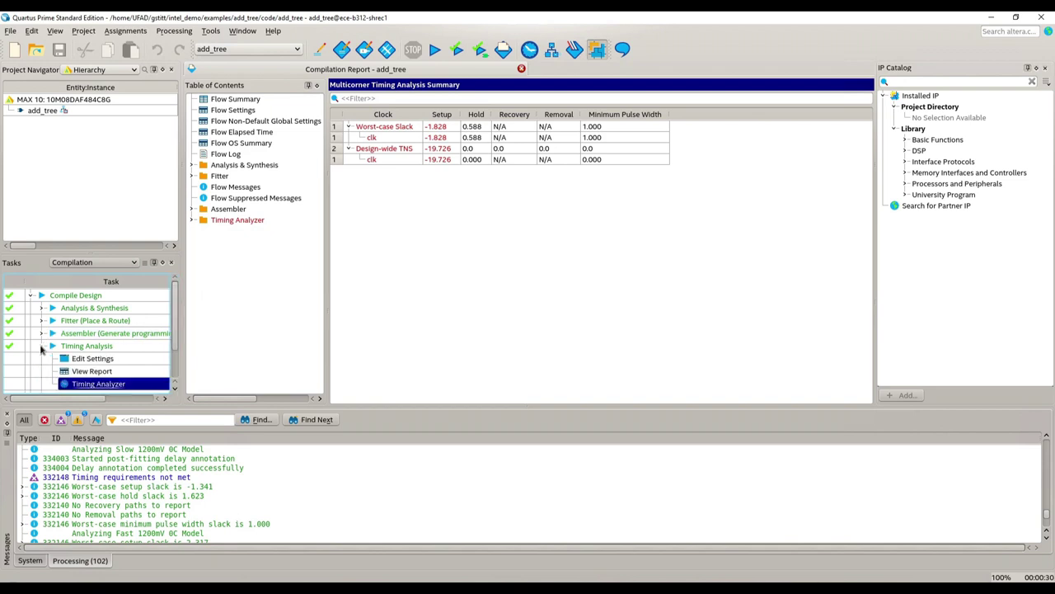
scroll(78, 348, down, 1)
double_click(88, 347)
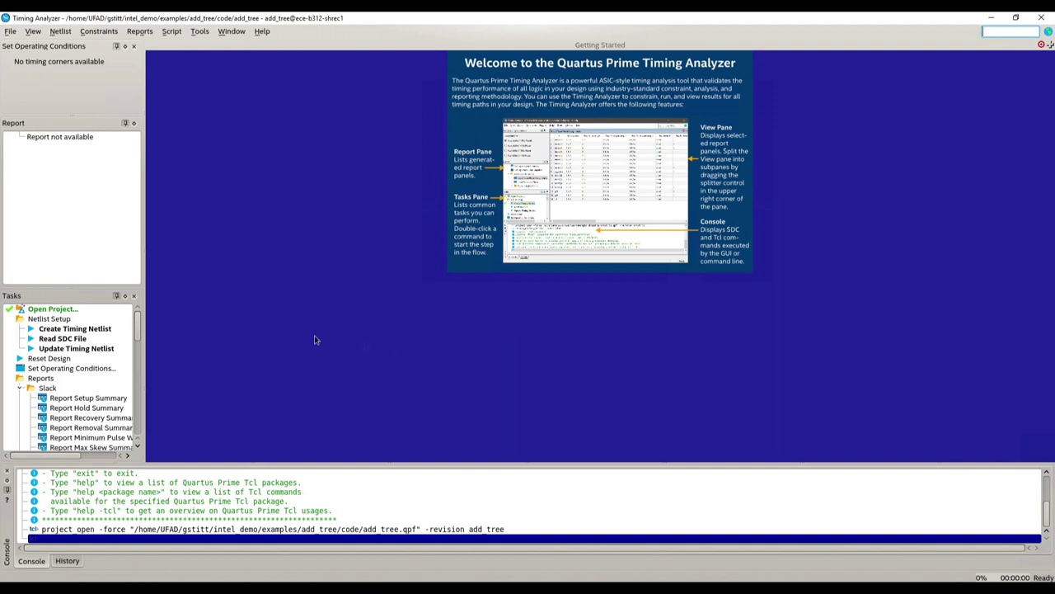
click(73, 399)
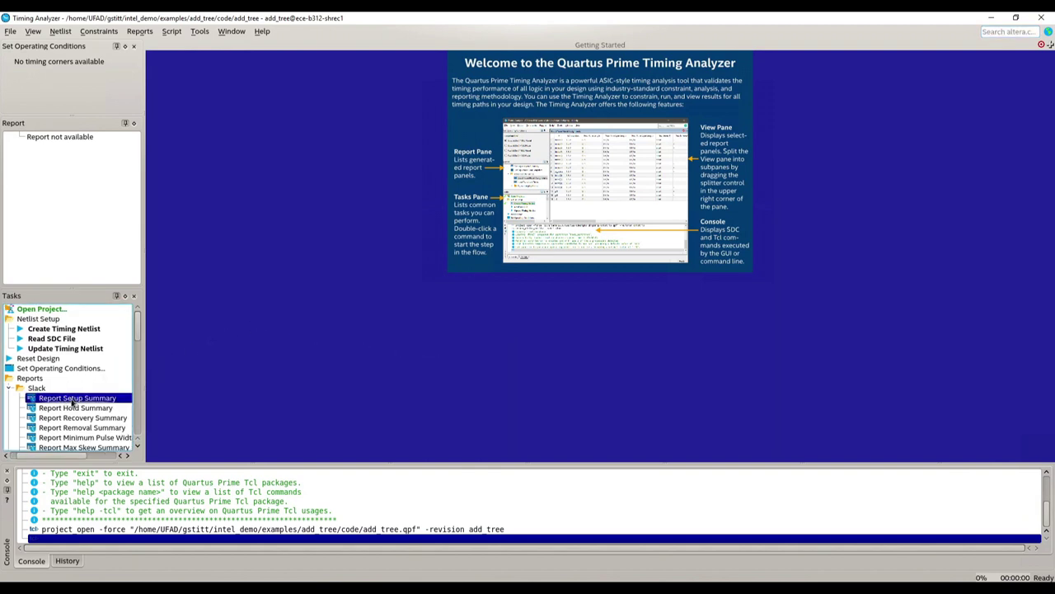
double_click(73, 401)
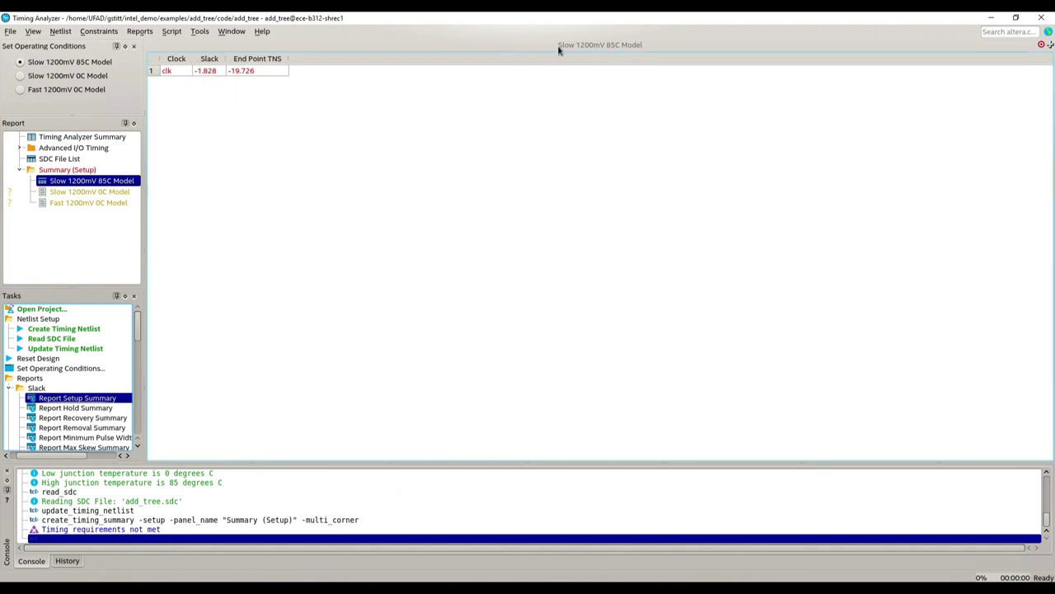
Generate a setup timing report for the clk row, reporting 10 paths at full path detail.
right_click(170, 73)
click(229, 168)
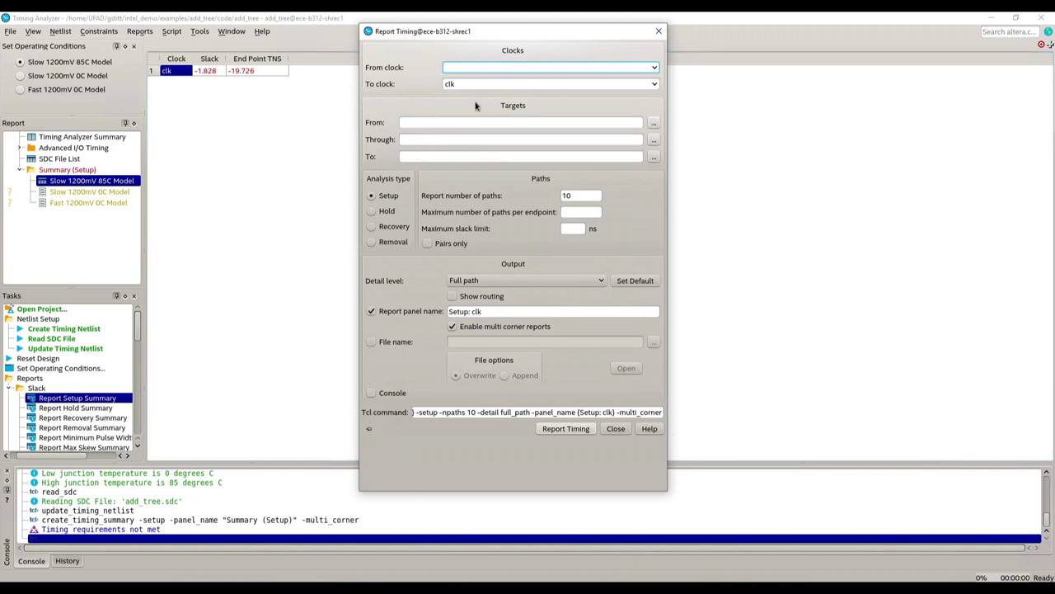
click(578, 196)
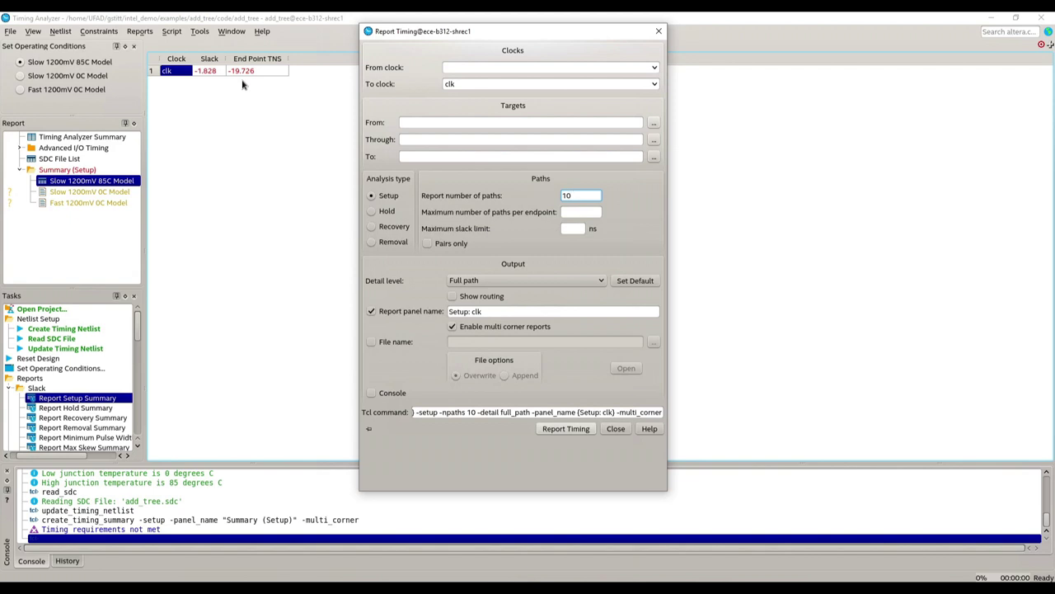
click(572, 432)
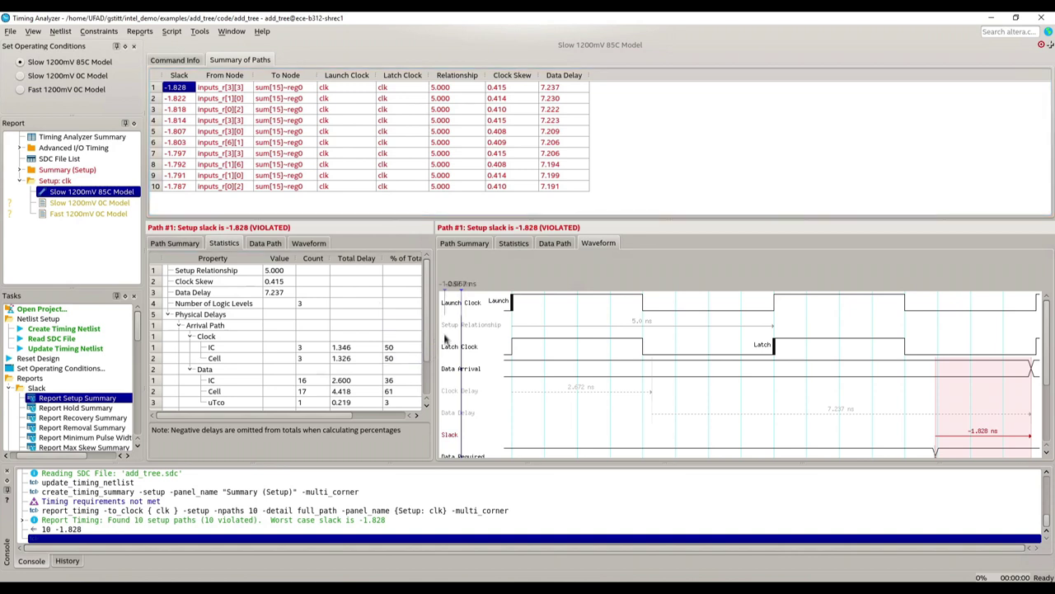
Select the first, worst-slack path in the summary of paths and enlarge its waveform pane in width and height.
click(260, 88)
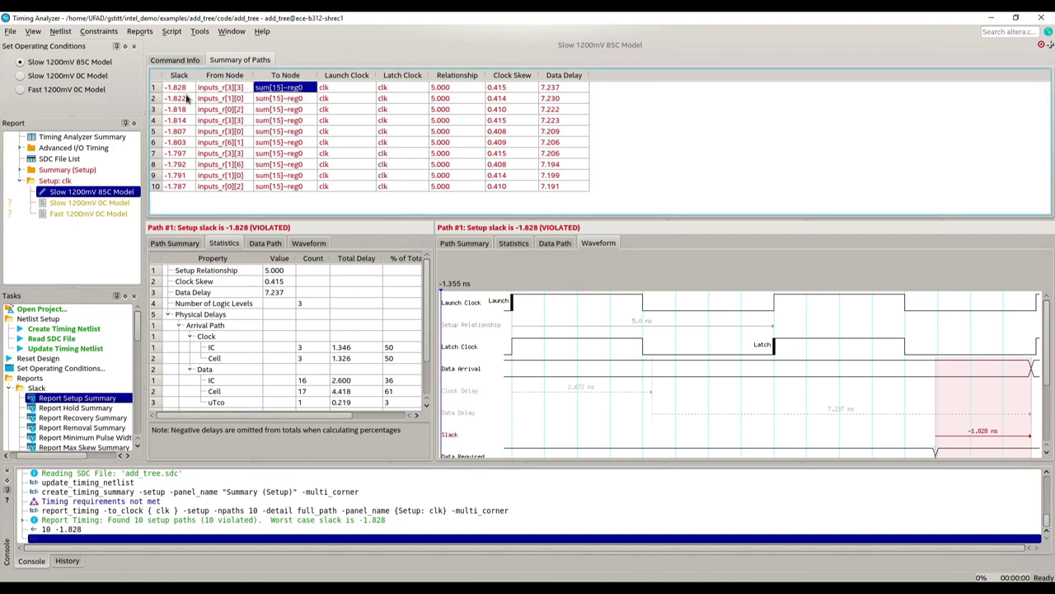
click(186, 88)
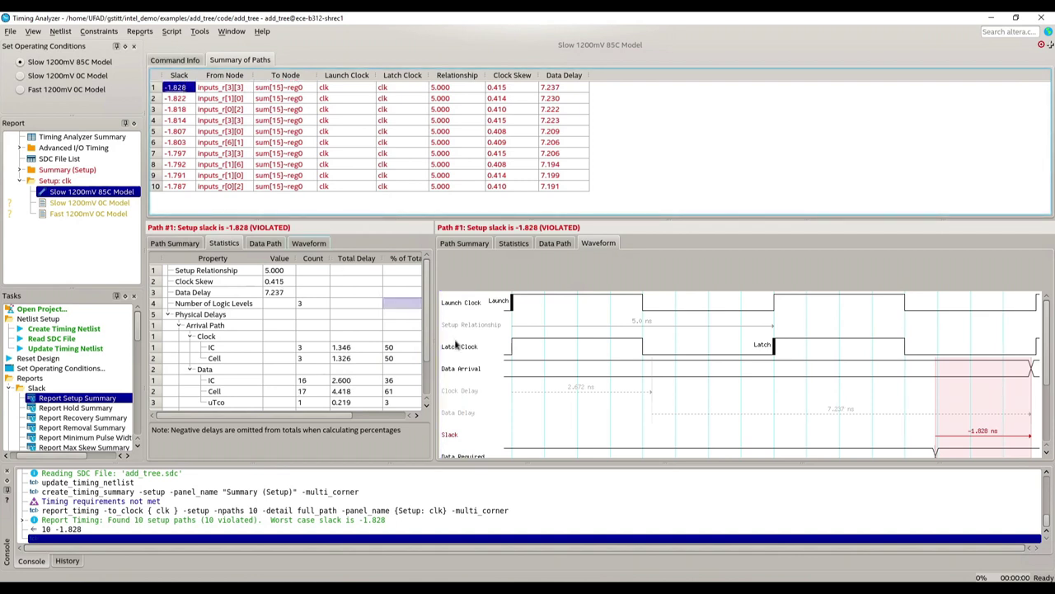
drag(432, 311, 408, 310)
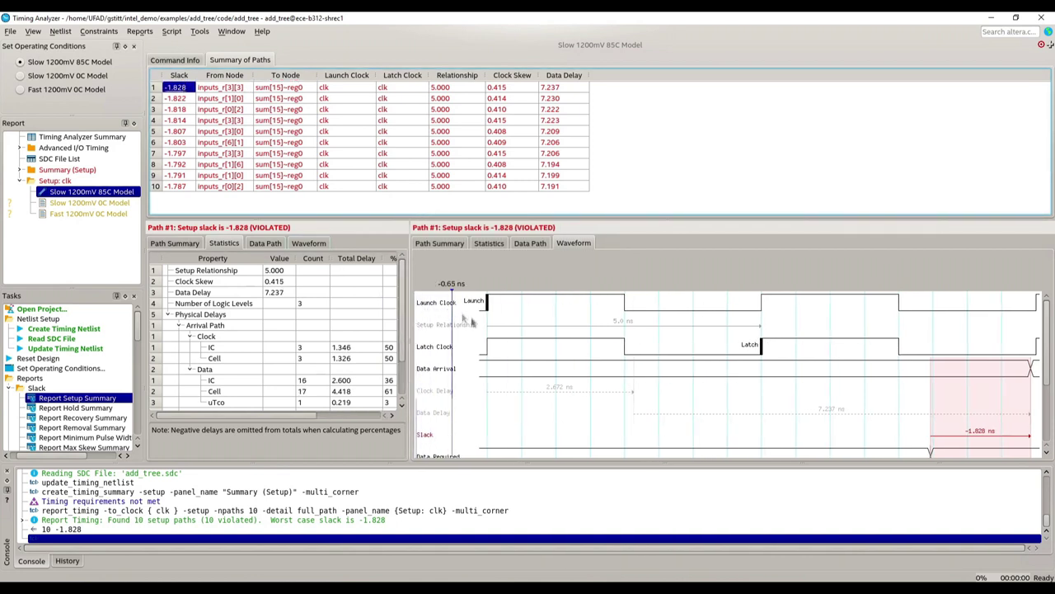
drag(593, 215, 592, 175)
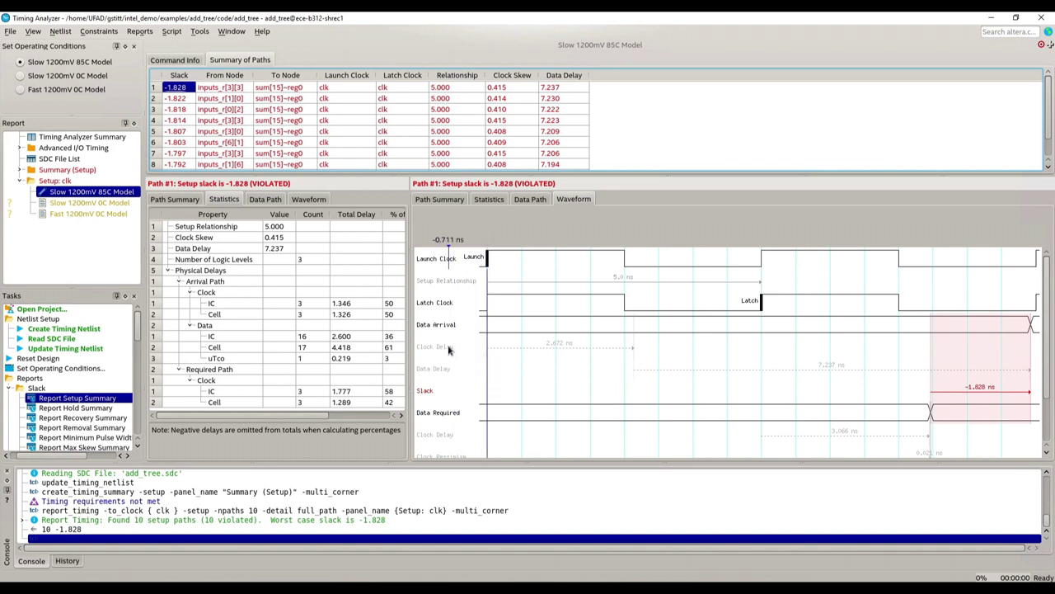
Trace the clock delay on the path's waveform, from the launch edge to the start of the data delay.
drag(511, 356, 632, 354)
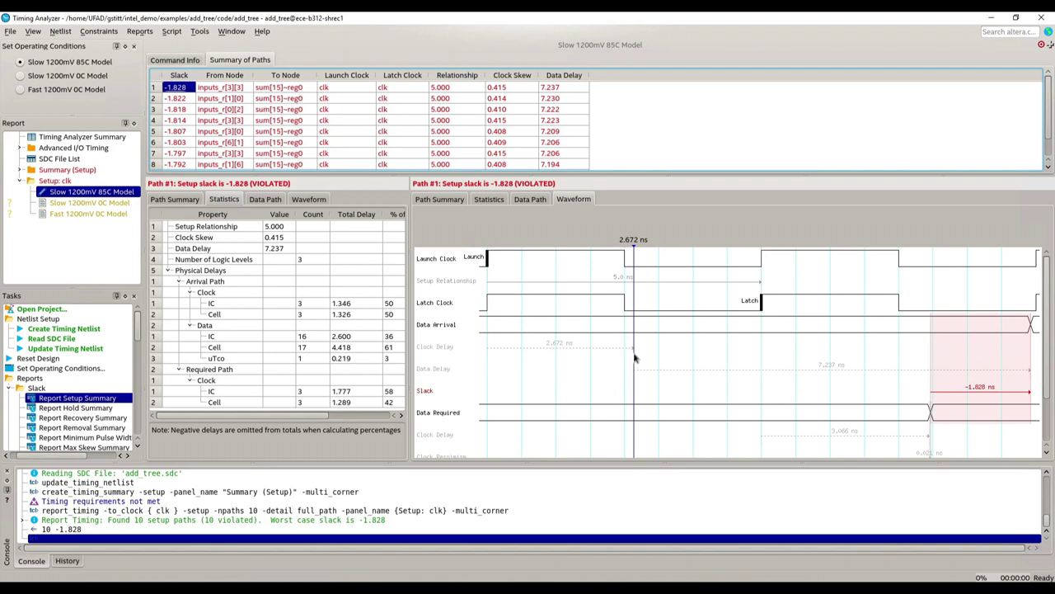
drag(635, 357, 590, 291)
mouse_move(577, 354)
mouse_down()
mouse_move(526, 354)
mouse_move(643, 354)
mouse_move(479, 281)
mouse_move(490, 266)
mouse_move(590, 338)
mouse_move(635, 348)
mouse_up()
mouse_move(635, 358)
mouse_down()
mouse_move(837, 371)
mouse_move(484, 354)
mouse_move(638, 352)
mouse_up()
click(647, 360)
drag(646, 360, 649, 361)
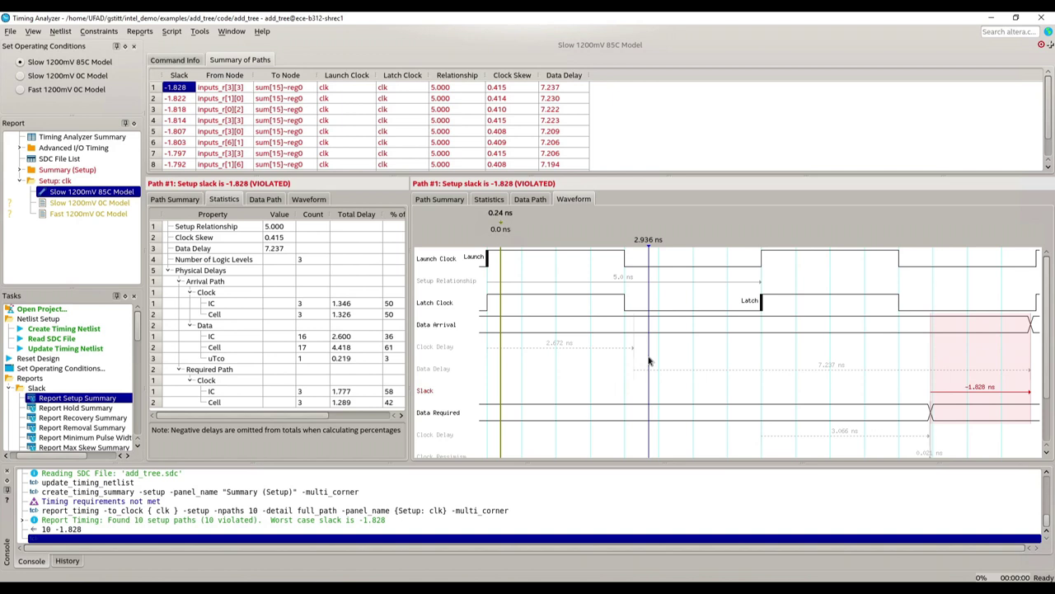
Trace the data delay to the data arrival transition and compare it with the data required transition.
drag(649, 360, 1033, 367)
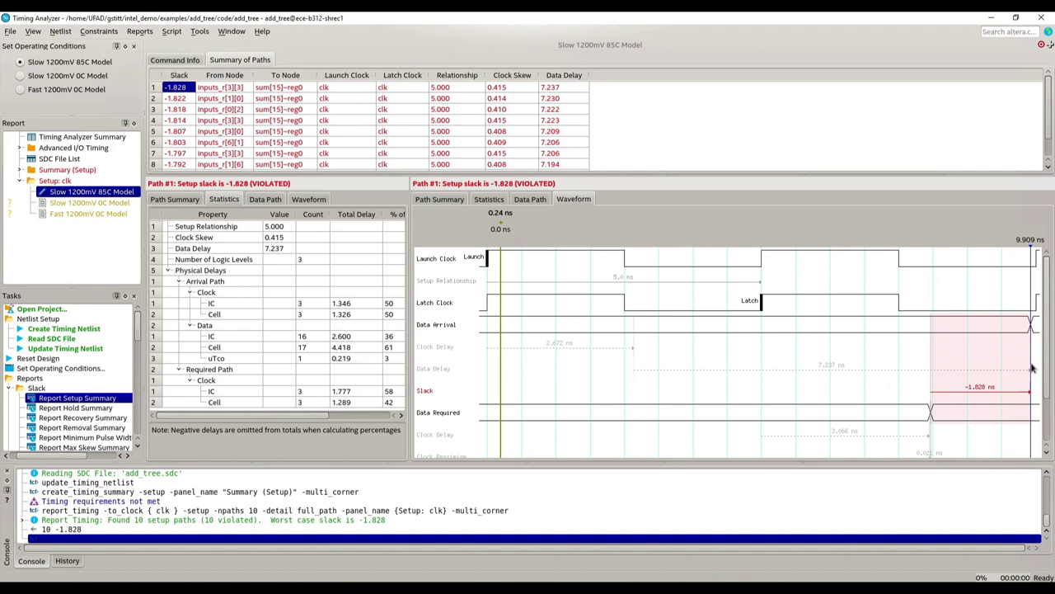
mouse_move(1033, 367)
mouse_down()
mouse_move(658, 381)
mouse_move(479, 397)
mouse_move(428, 420)
mouse_move(930, 419)
mouse_up()
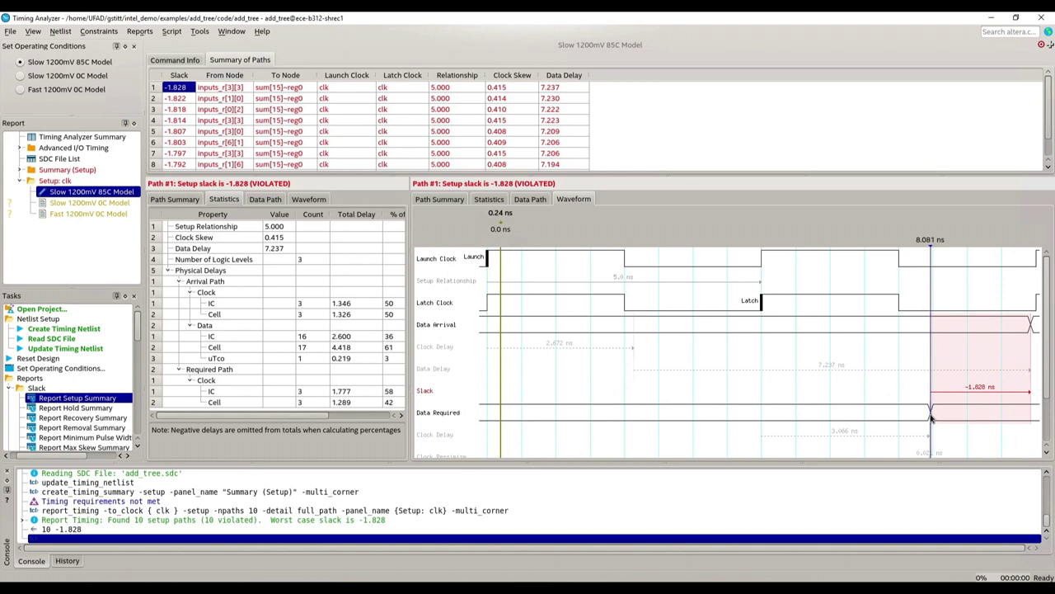
mouse_move(931, 419)
mouse_down()
mouse_move(932, 404)
mouse_move(1030, 330)
mouse_move(1026, 346)
mouse_move(930, 418)
mouse_move(999, 387)
mouse_move(812, 405)
mouse_move(929, 418)
mouse_up()
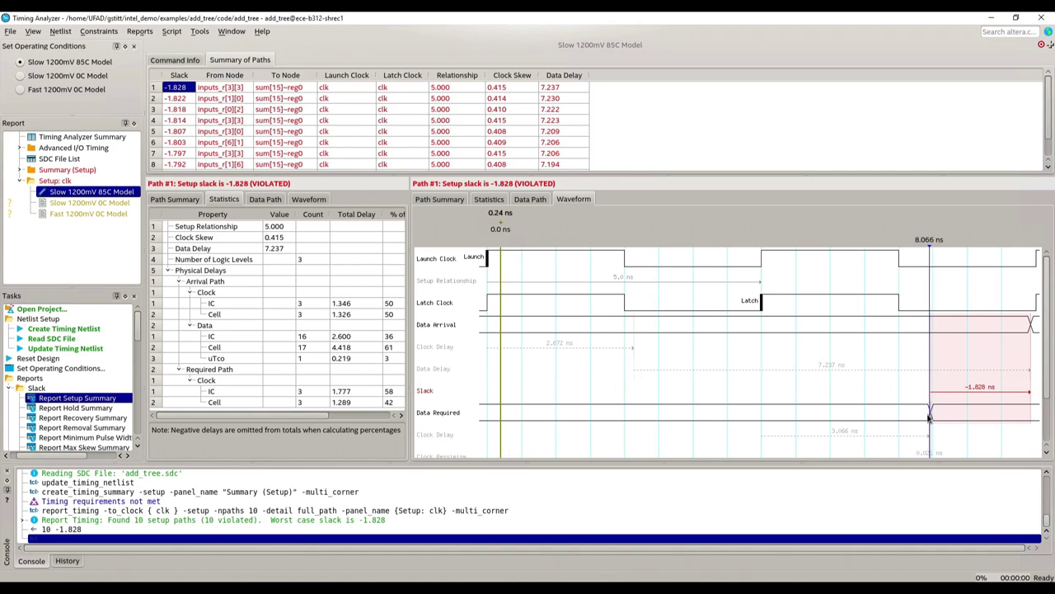
click(925, 404)
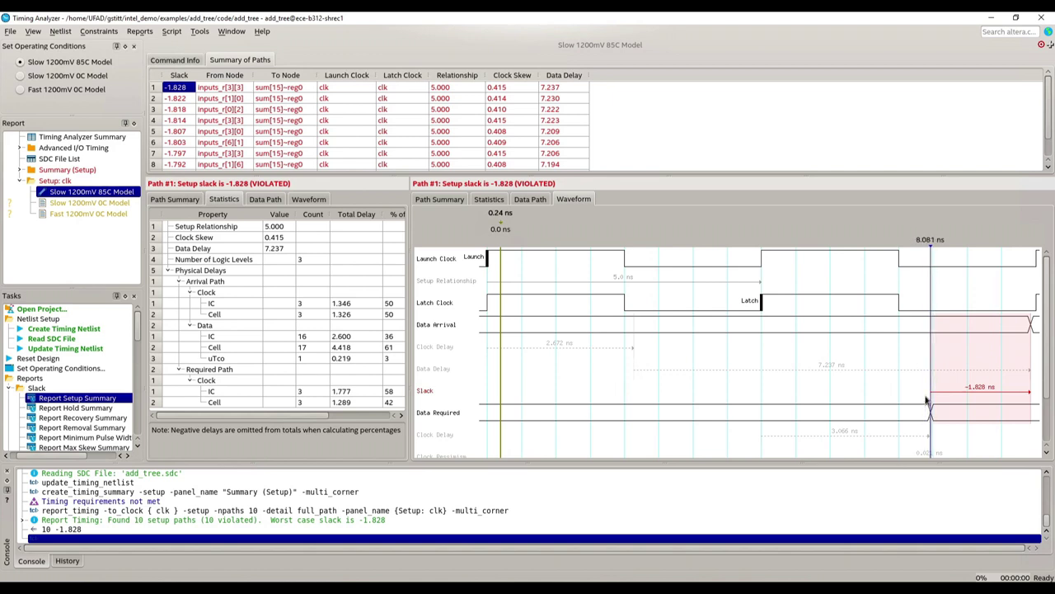
Examine the waveform from the latch edge through clock delay, pessimism, uncertainty and uTsu to the data required time.
scroll(931, 412, down, 1)
mouse_move(931, 412)
mouse_down()
mouse_move(746, 322)
mouse_move(497, 284)
mouse_up()
drag(652, 279, 763, 284)
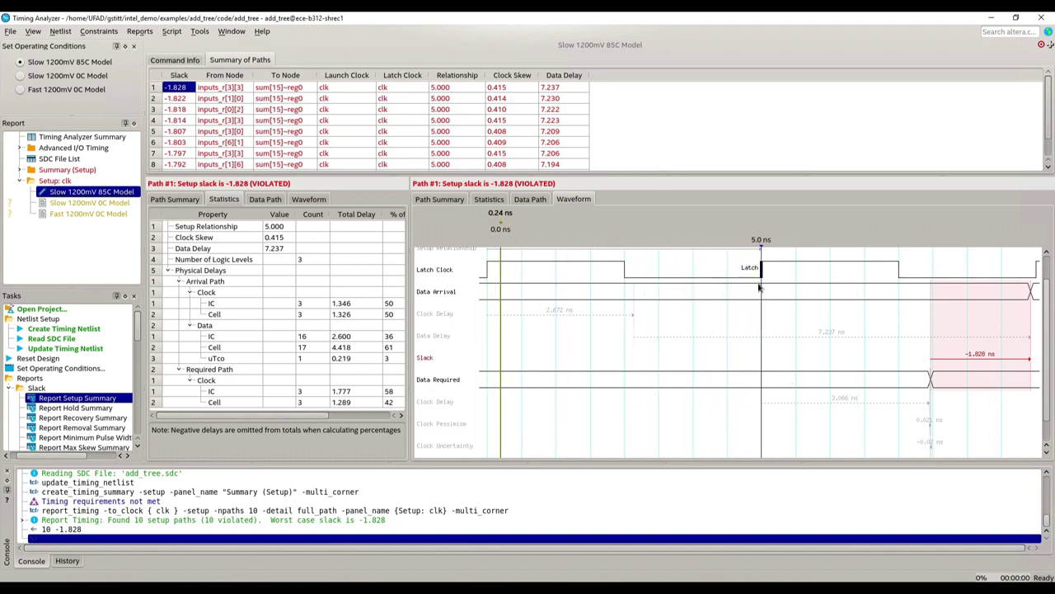
scroll(767, 318, up, 1)
mouse_move(767, 318)
mouse_down()
mouse_move(744, 301)
mouse_move(491, 263)
mouse_move(763, 305)
mouse_up()
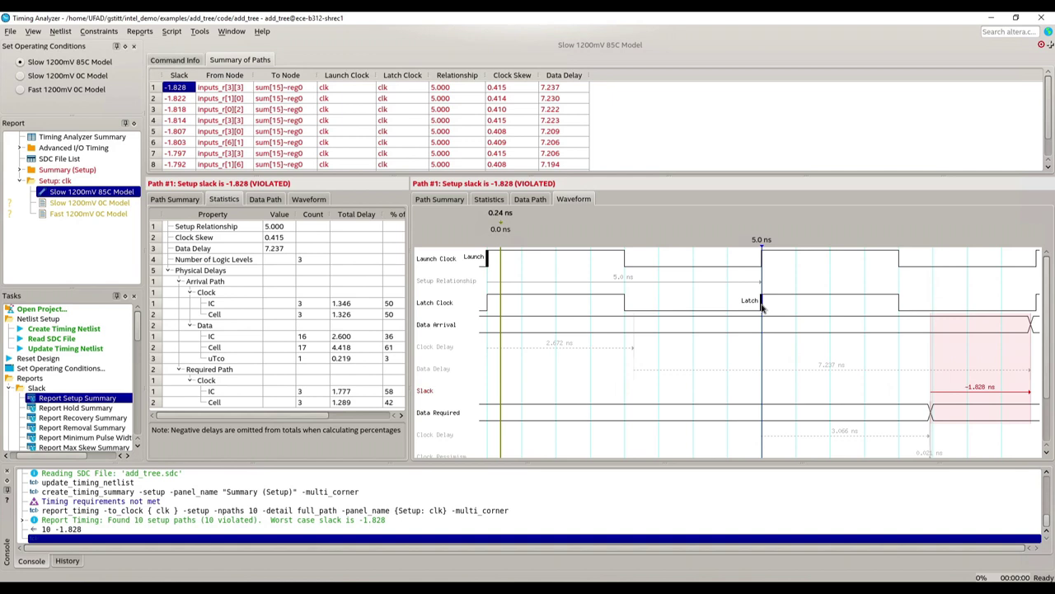
scroll(762, 305, down, 2)
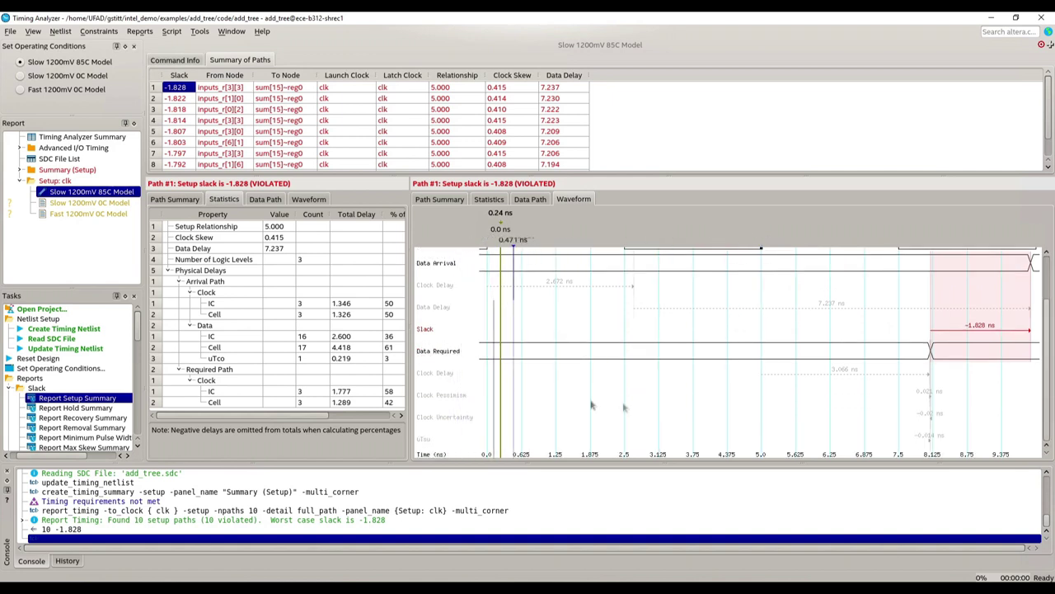
scroll(763, 293, up, 1)
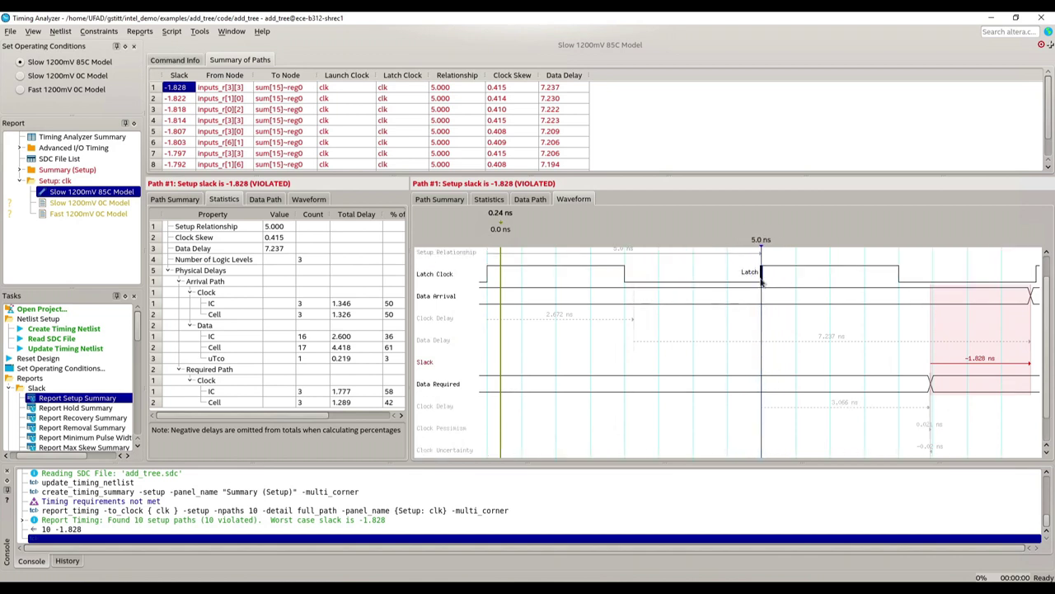
scroll(762, 282, down, 1)
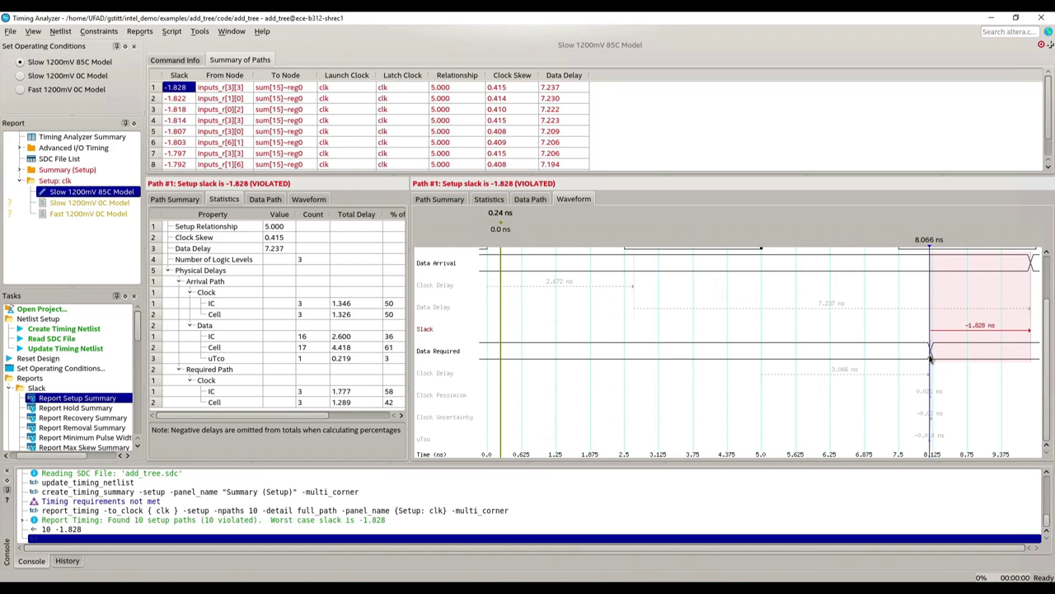
scroll(930, 359, up, 1)
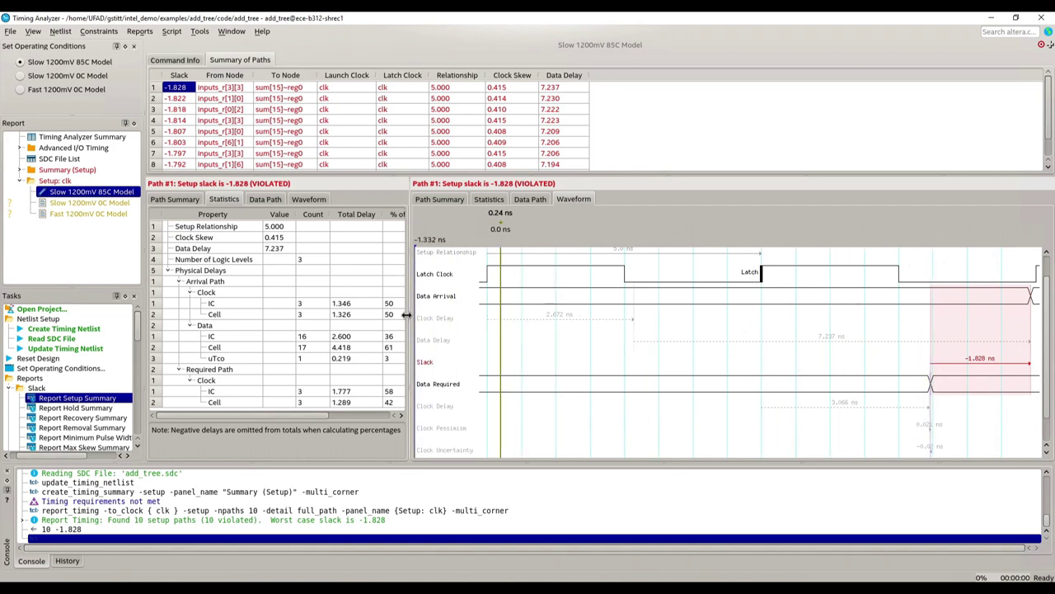
Widen the path statistics pane and collapse its Required Path and arrival Clock groups, leaving the Data delays expanded.
drag(406, 314, 531, 302)
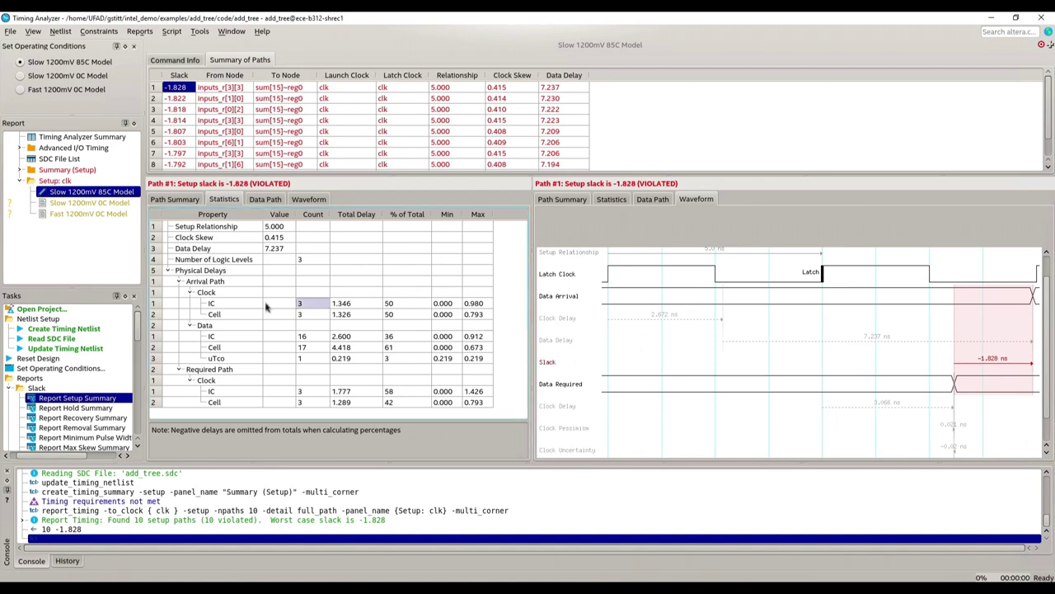
click(178, 373)
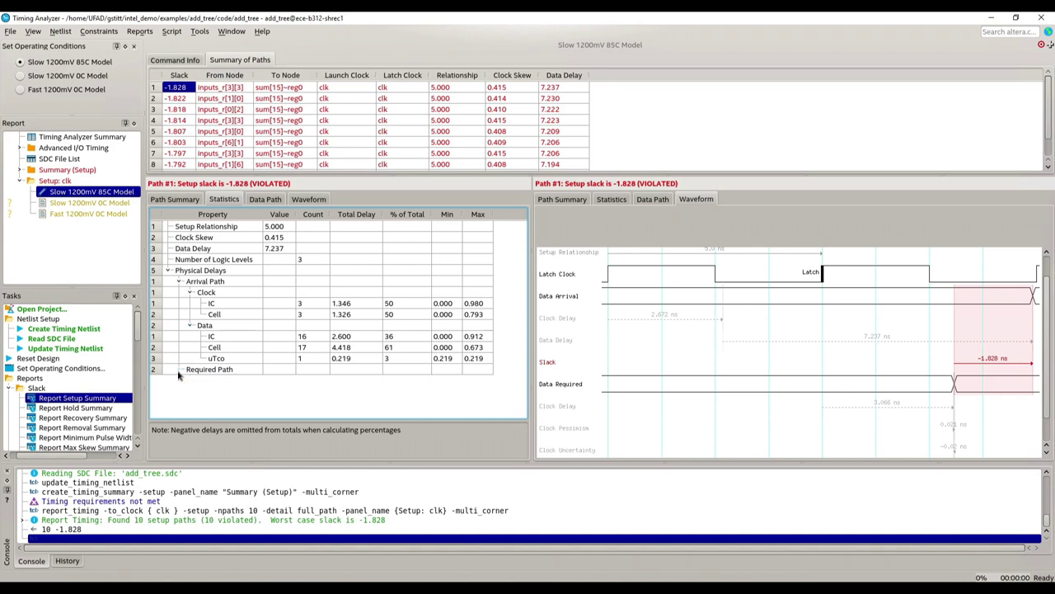
click(193, 294)
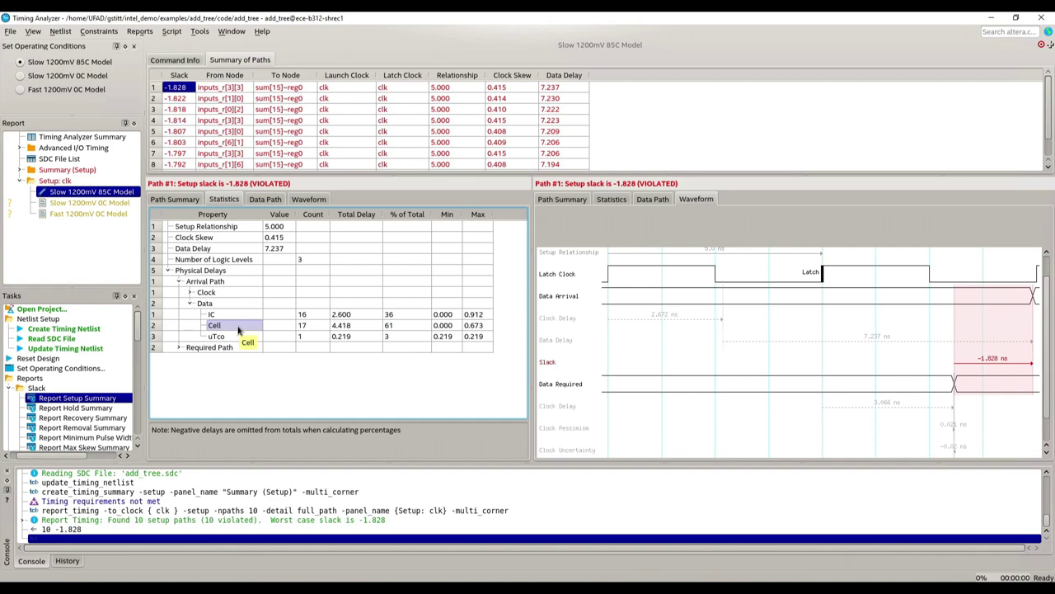
Open the path's Data Path details, collapse the arrival clock path, and examine the cell and interconnect delays along the data path.
click(185, 202)
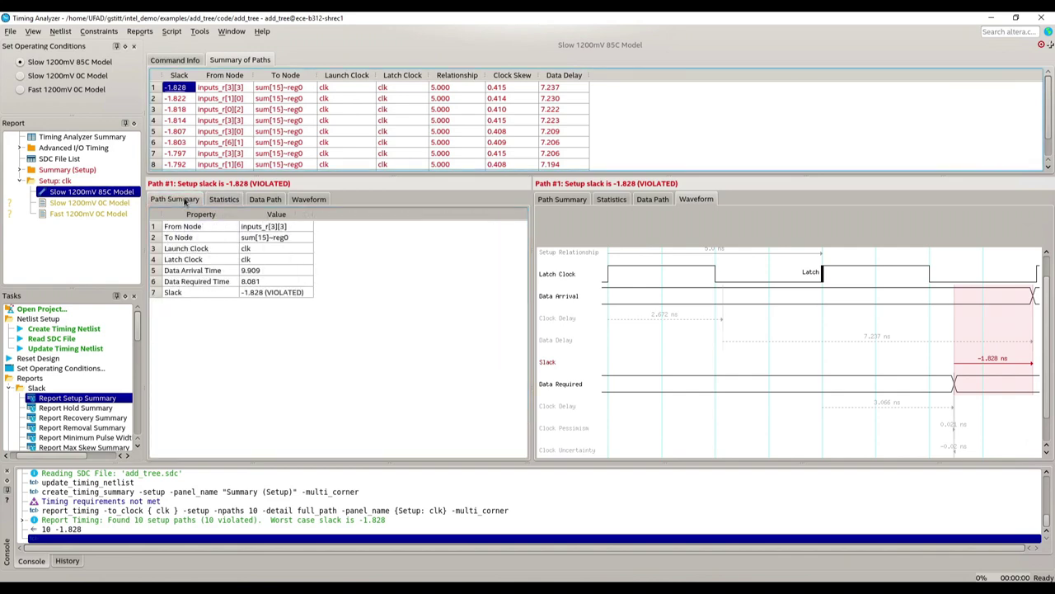
click(252, 201)
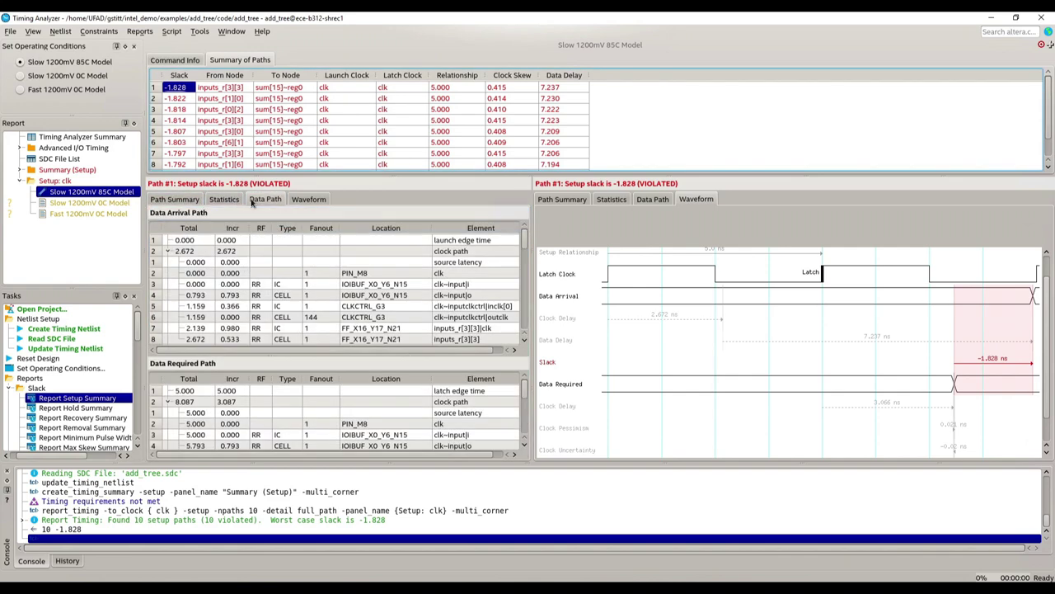
click(167, 252)
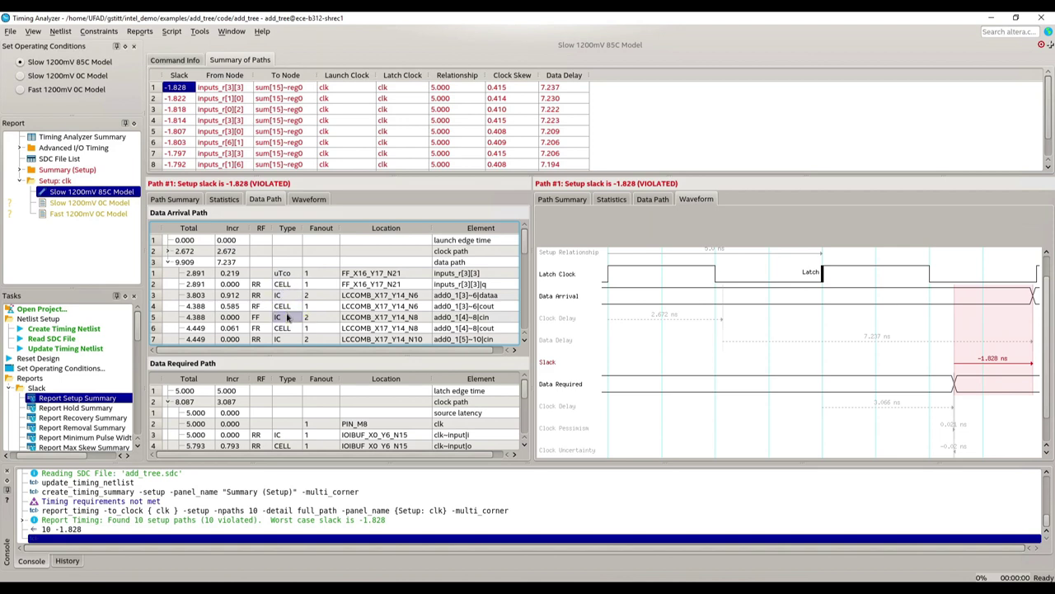
scroll(289, 311, down, 2)
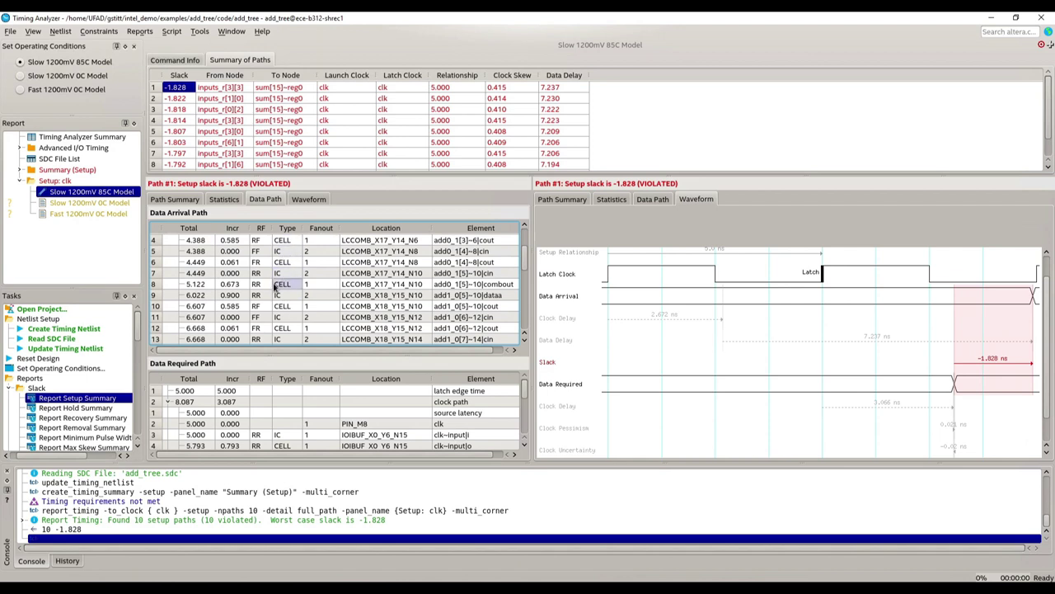
scroll(286, 309, down, 5)
scroll(286, 309, up, 3)
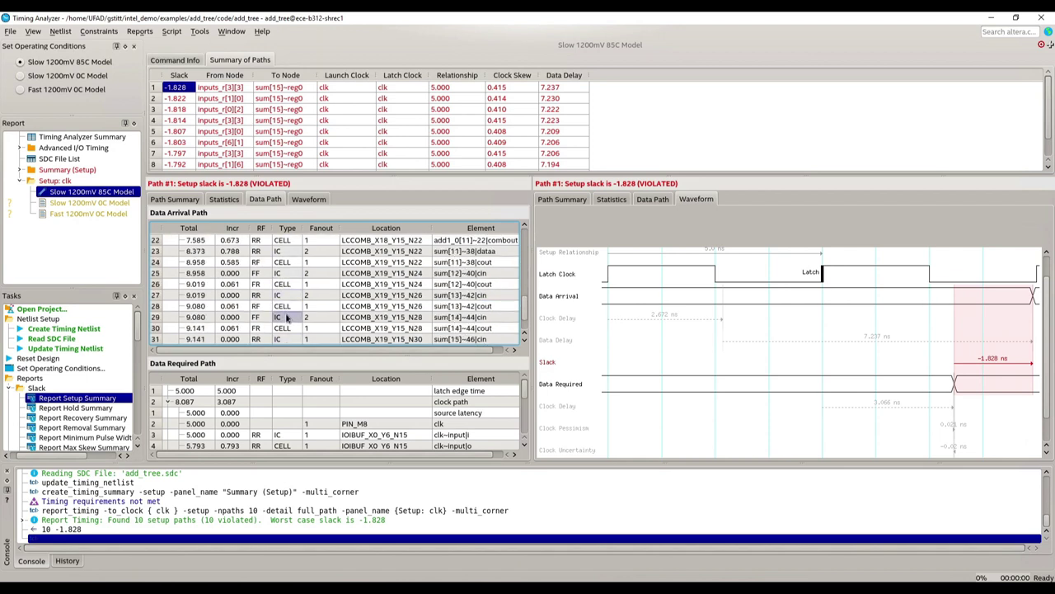
scroll(305, 307, up, 3)
scroll(307, 306, up, 1)
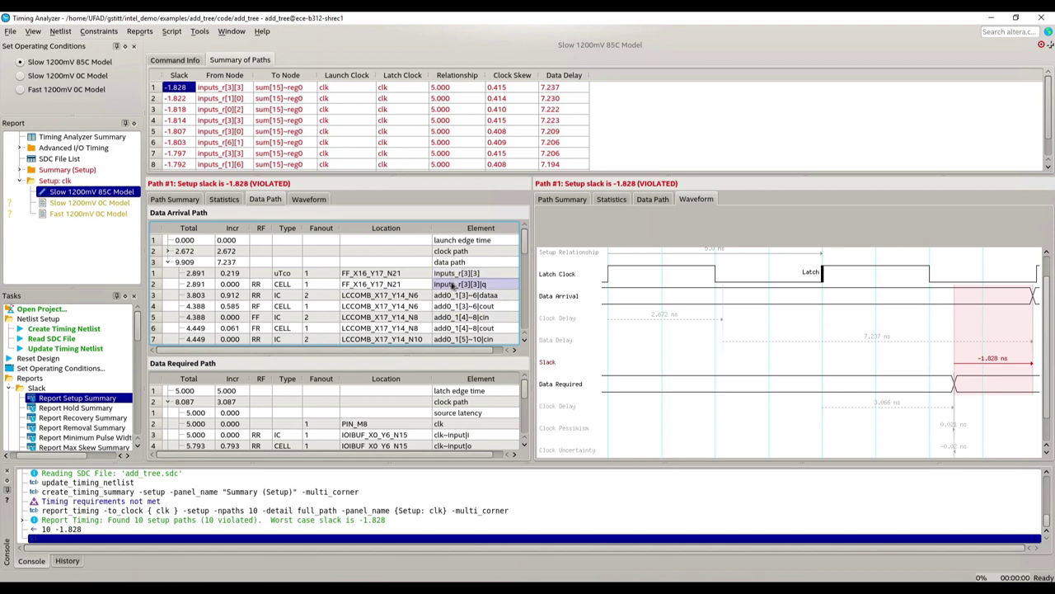
scroll(449, 297, down, 1)
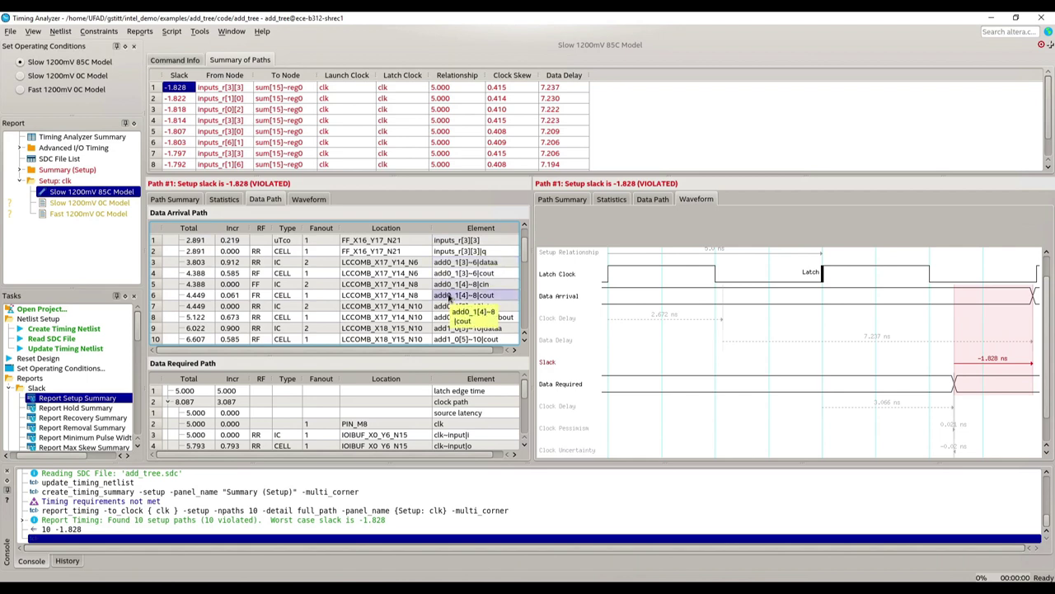
Follow the elements of the data arrival path from inputs_r[3][3] through the adder cells to the sum[15]~reg0 register.
scroll(449, 299, down, 1)
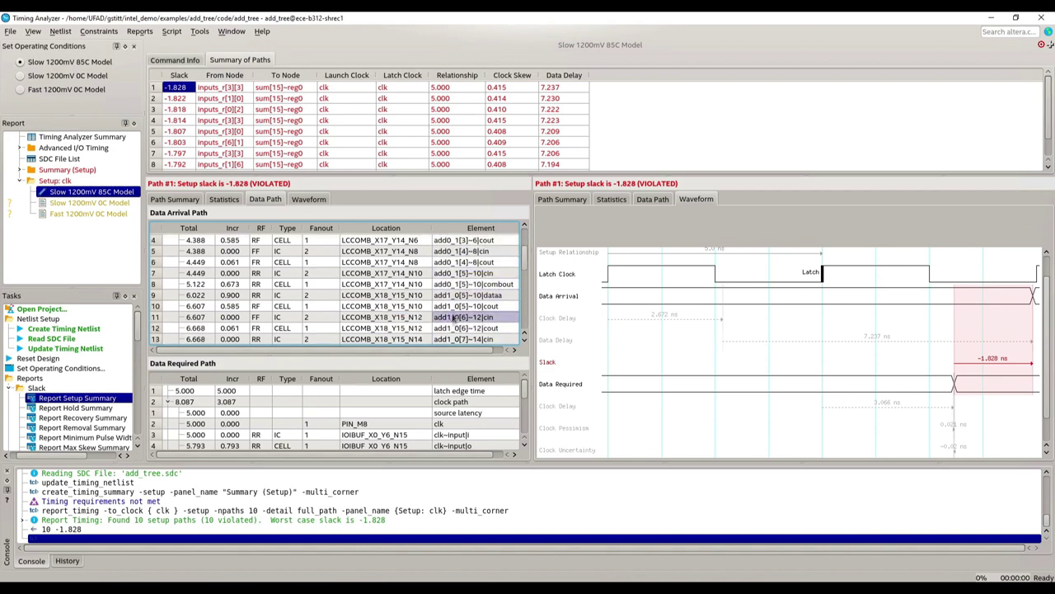
scroll(450, 307, down, 2)
scroll(451, 309, down, 4)
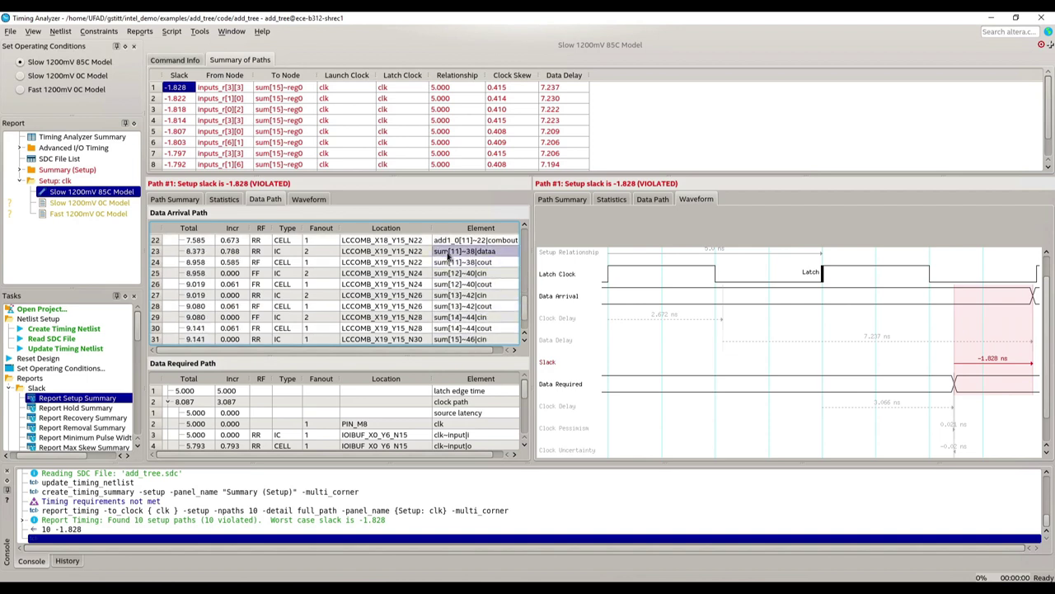
scroll(450, 296, down, 1)
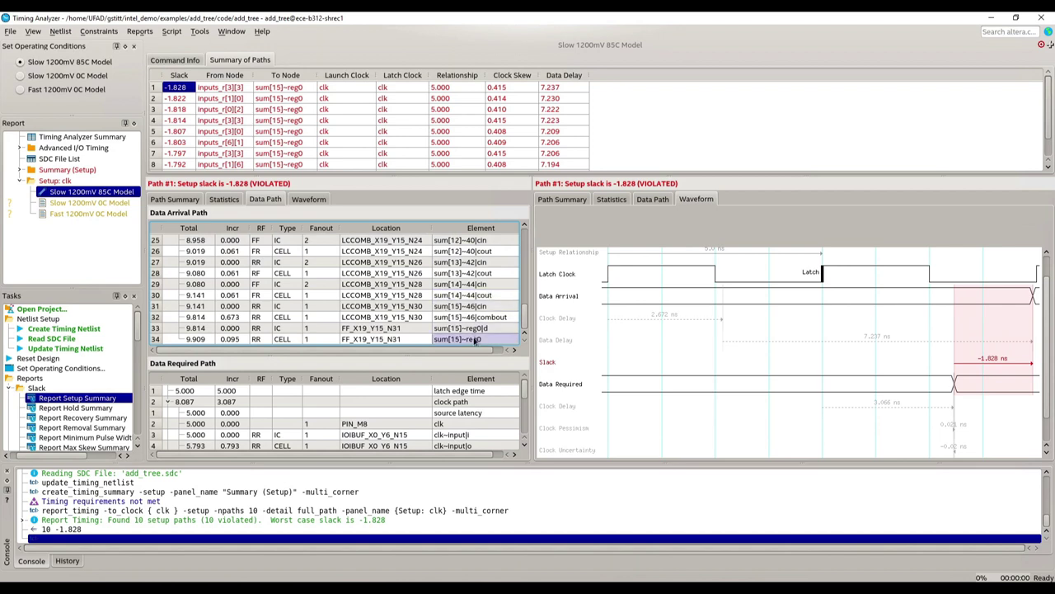
Return to the start of the data arrival path and compare the incremental IC and CELL delays of the first adder cells.
scroll(334, 306, up, 9)
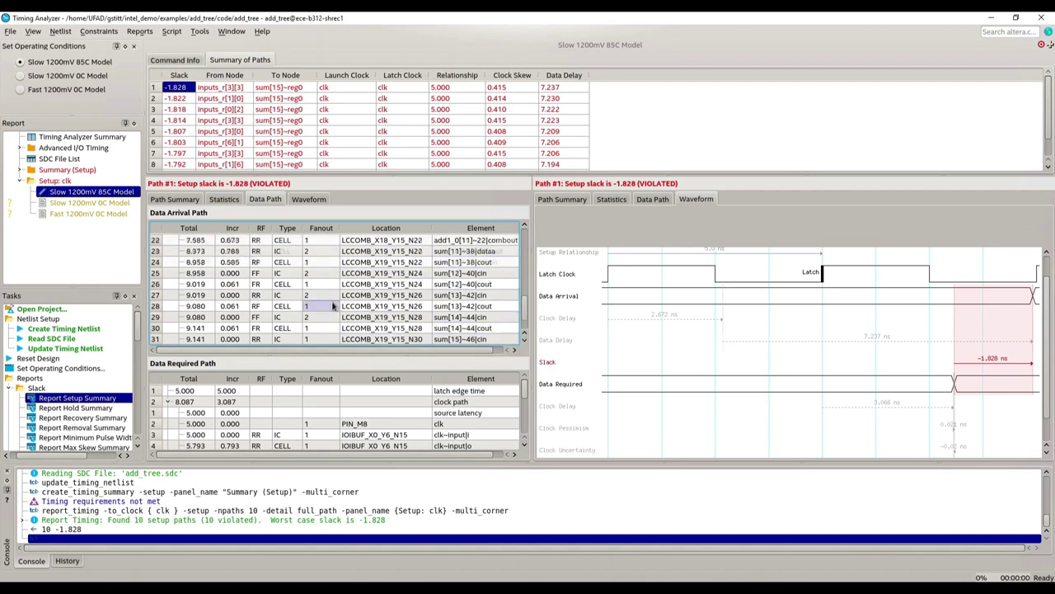
click(283, 284)
click(289, 295)
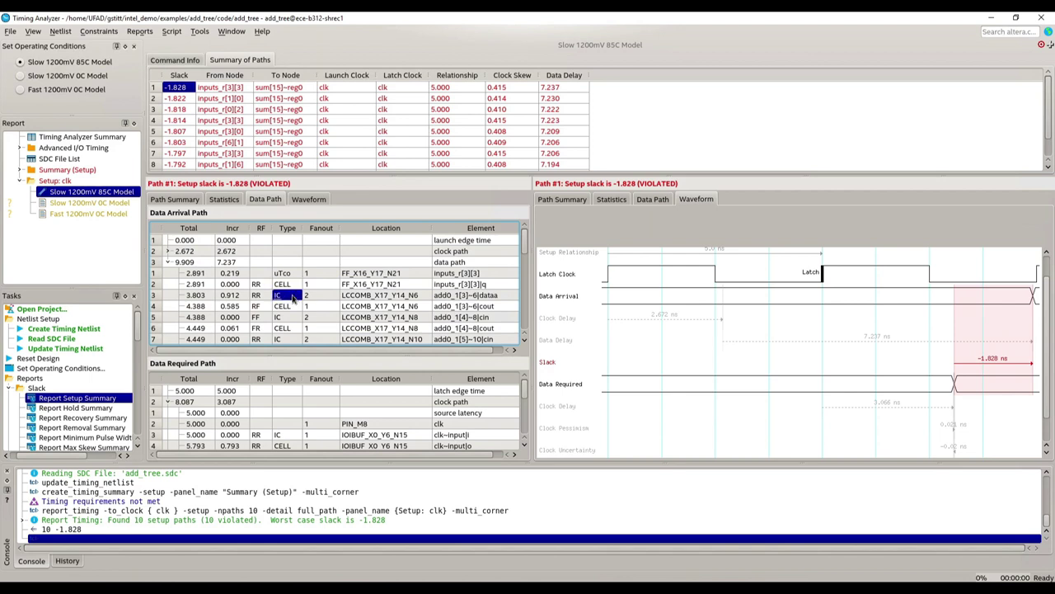
click(241, 299)
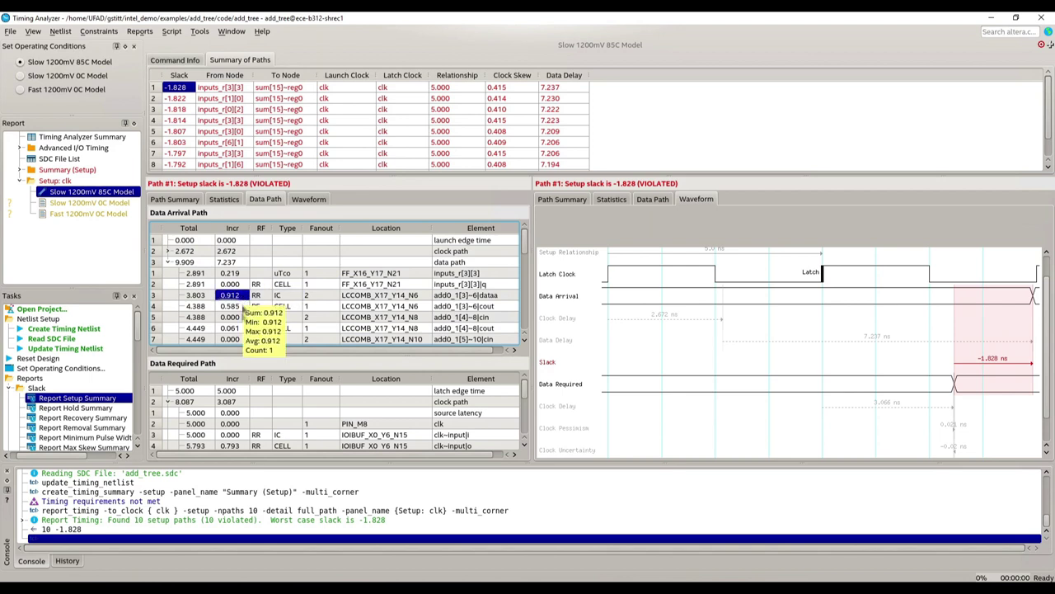
click(285, 307)
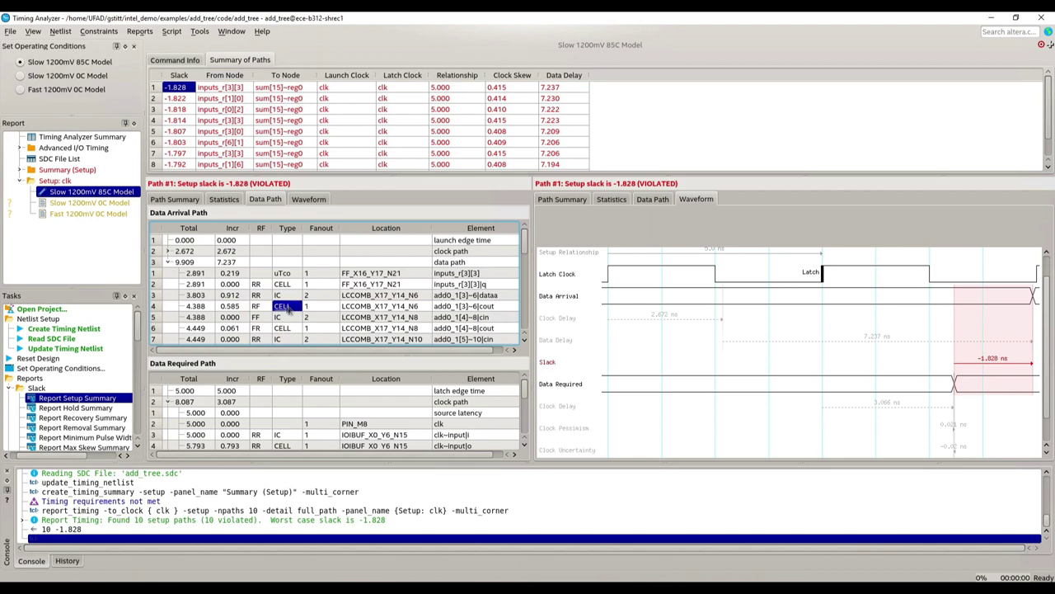
click(235, 307)
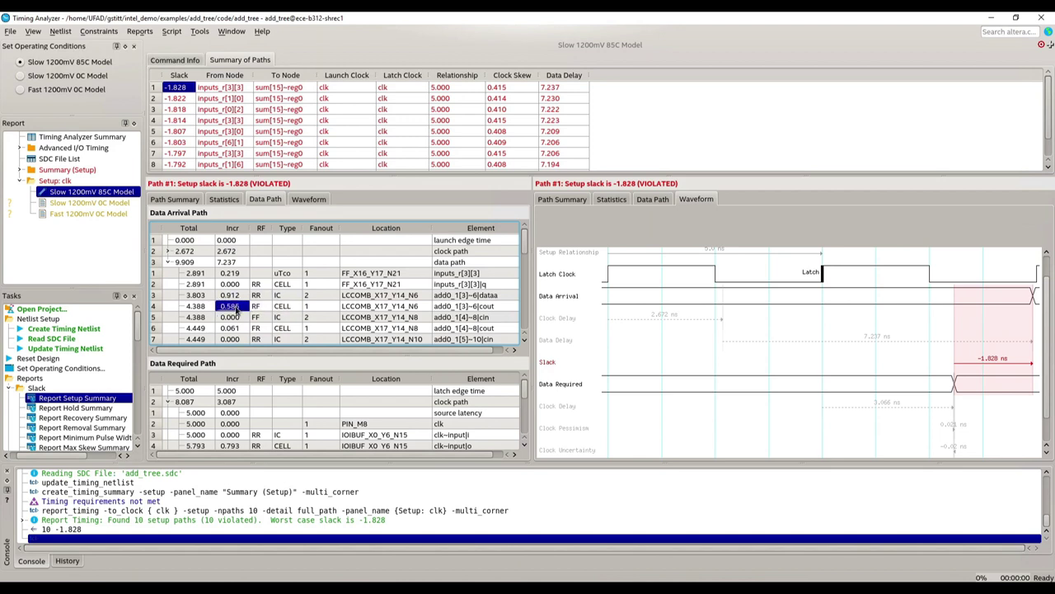
click(282, 328)
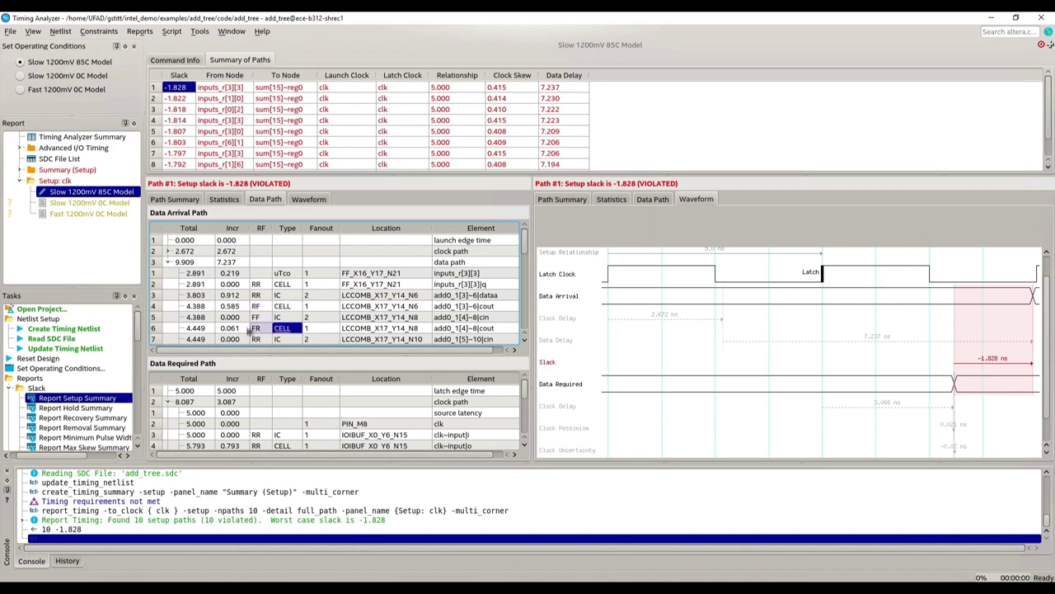
scroll(244, 328, down, 2)
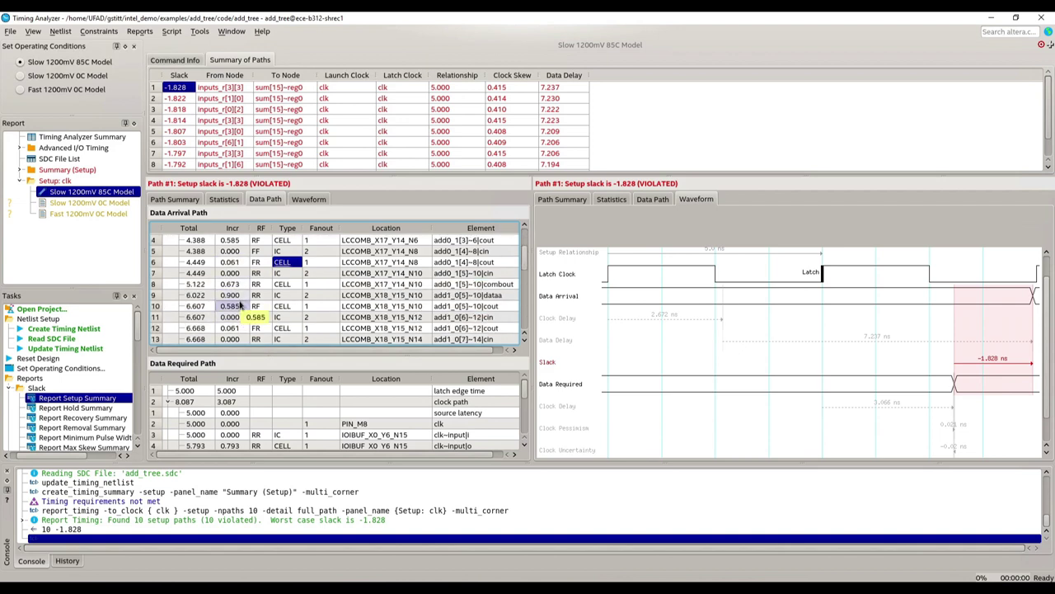
Locate the worst setup path from the path summary in the Technology Map Viewer.
right_click(188, 94)
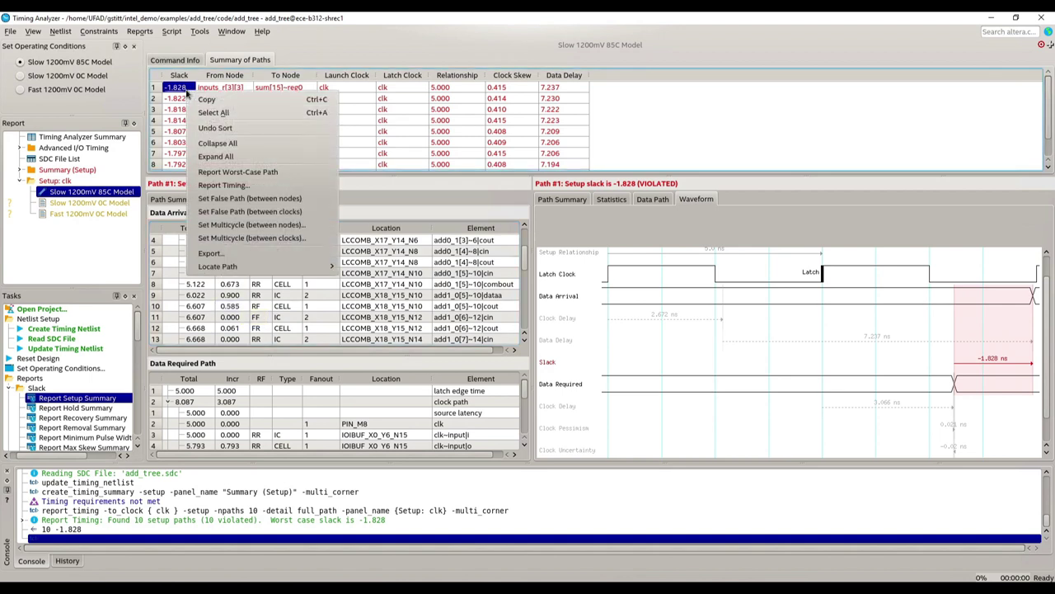
mouse_move(280, 268)
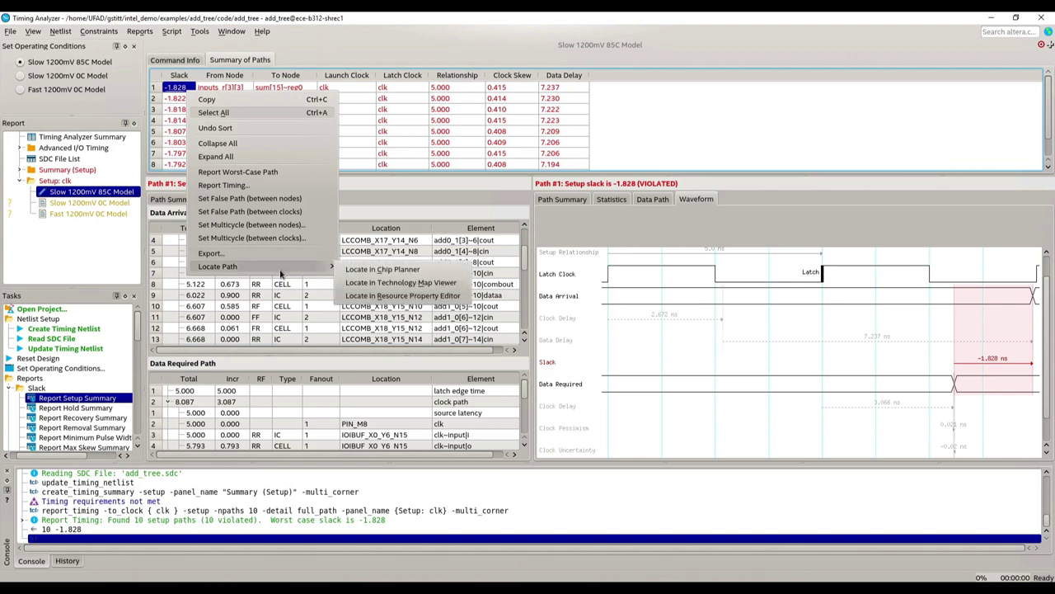
click(379, 282)
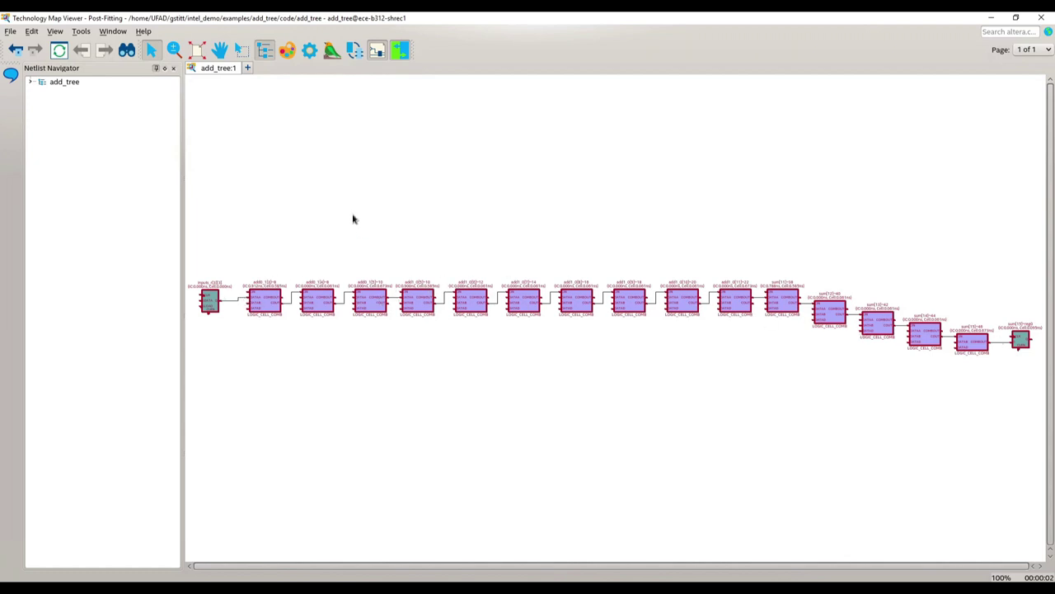
Enlarge the start of the path schematic and inspect the cells add0_1[3]~6, add0_1[4]~8 and add0_1[5]~10.
drag(193, 243, 410, 352)
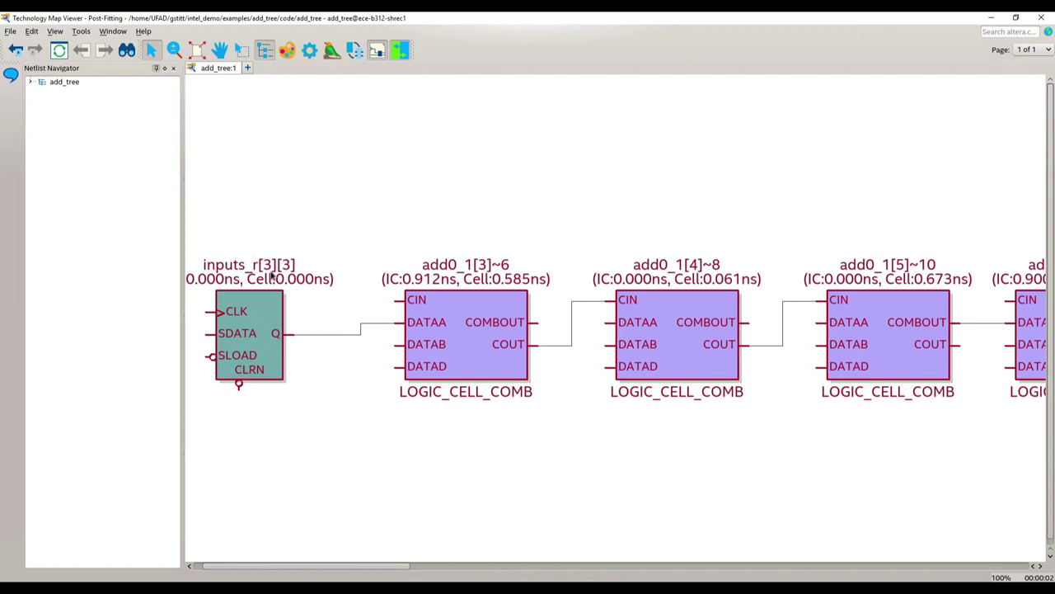
drag(318, 567, 333, 554)
click(447, 378)
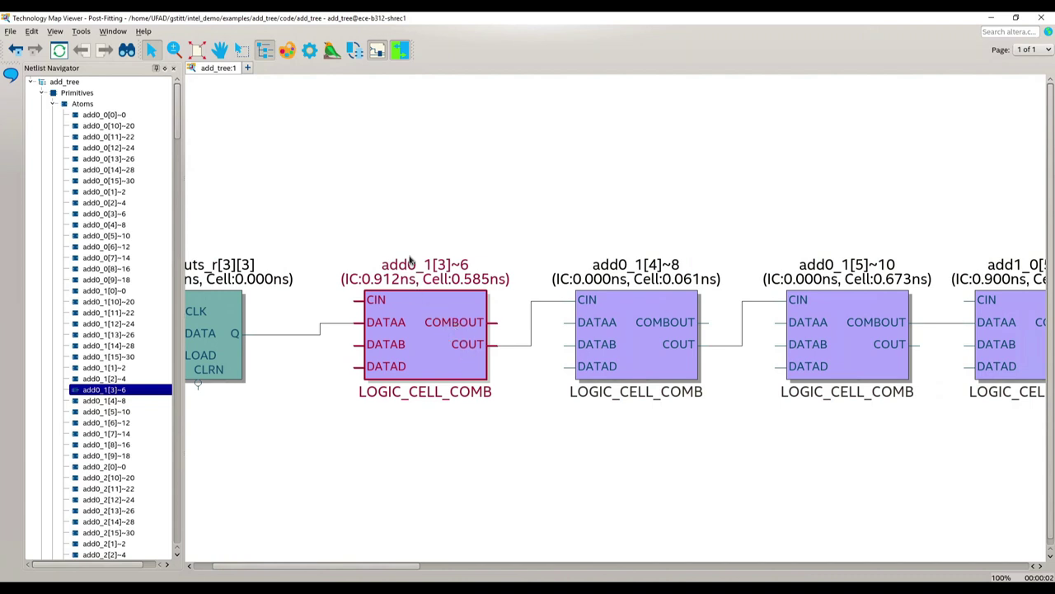
click(608, 346)
click(833, 350)
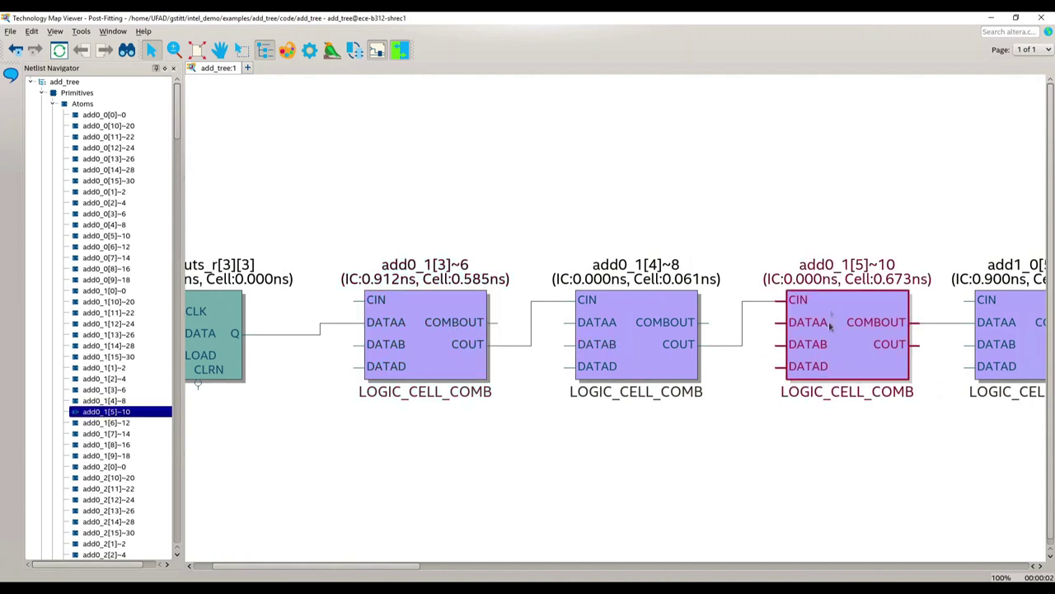
Trace the whole chain of logic cells, rechecking the first three adder cells, through to the sum[15]~reg0 register.
drag(407, 569, 965, 548)
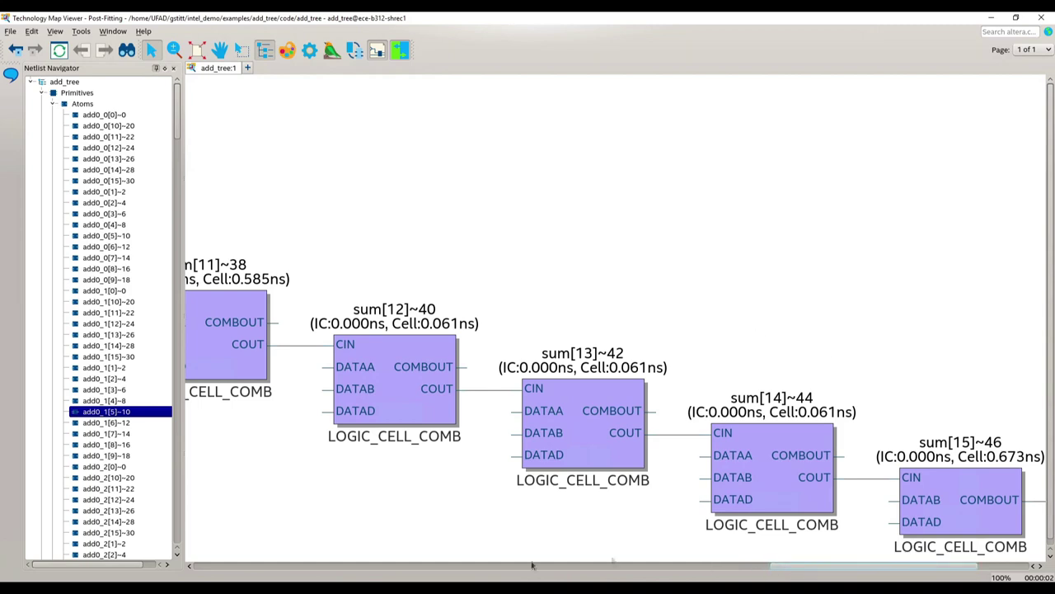
drag(802, 566, 264, 565)
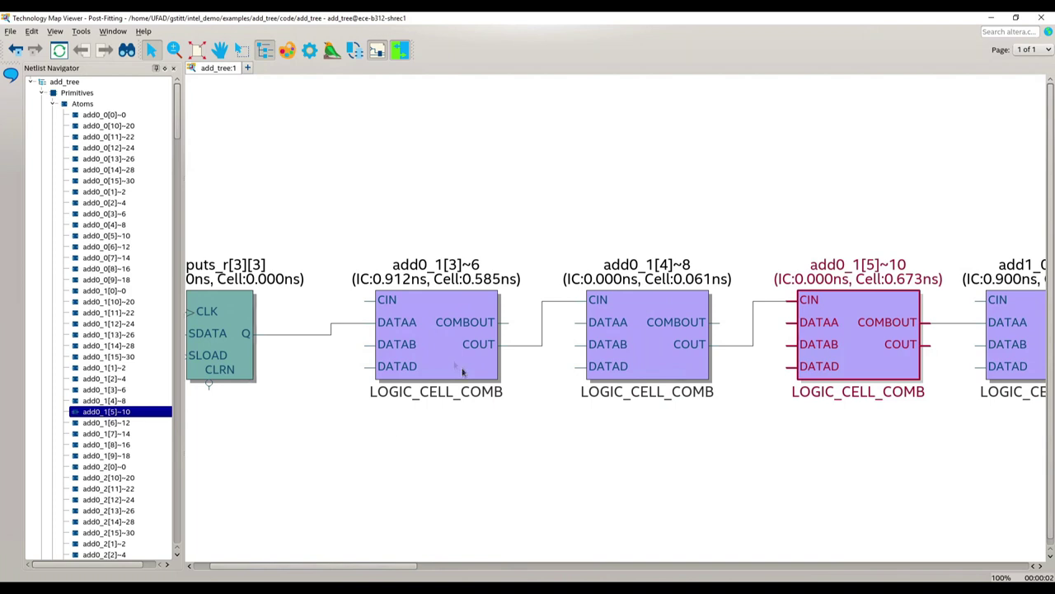
click(462, 370)
click(632, 336)
click(857, 330)
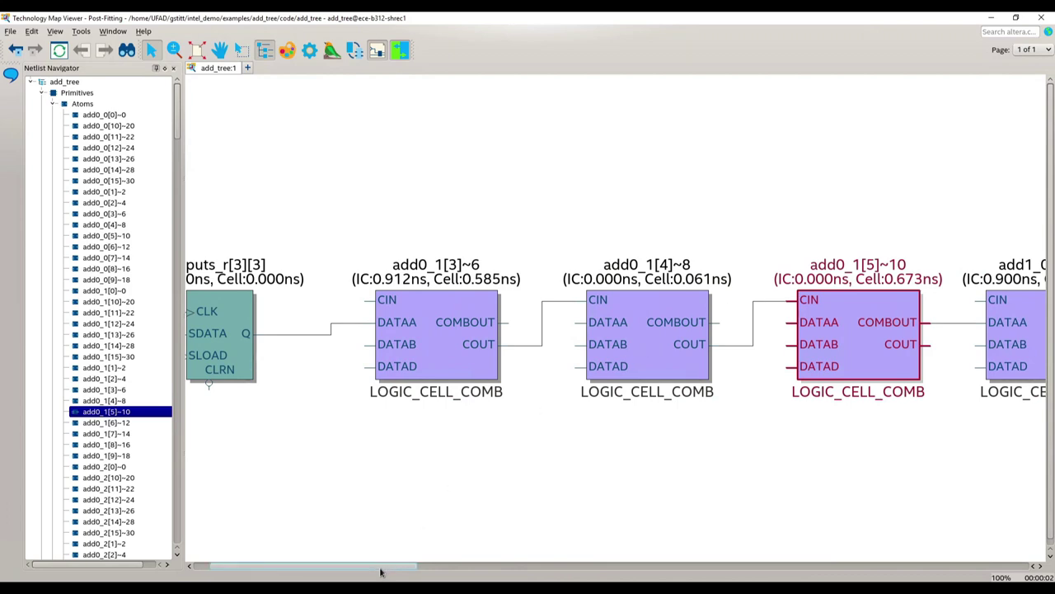
drag(404, 566, 1045, 548)
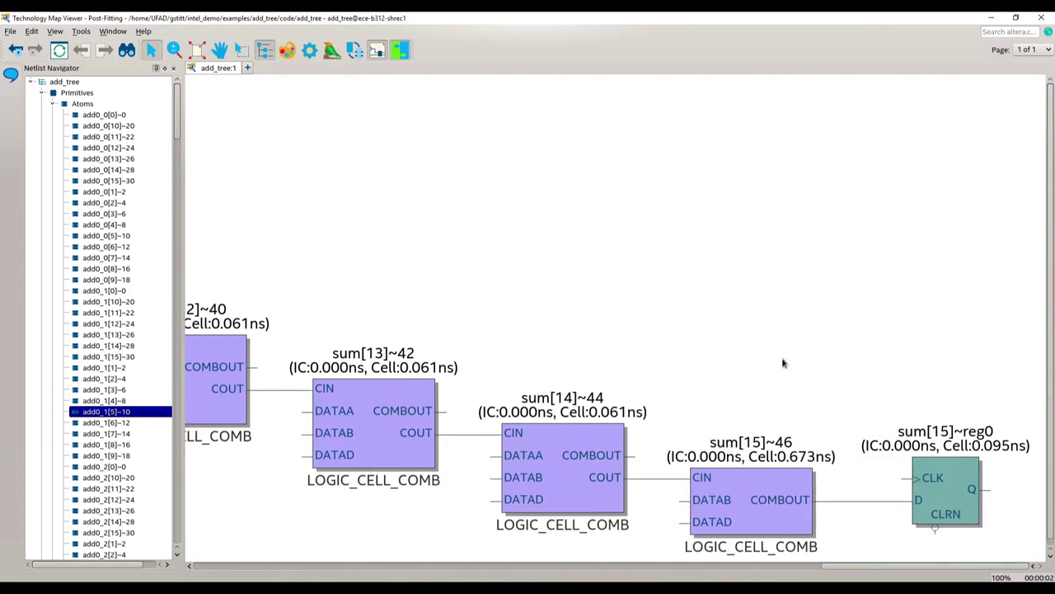